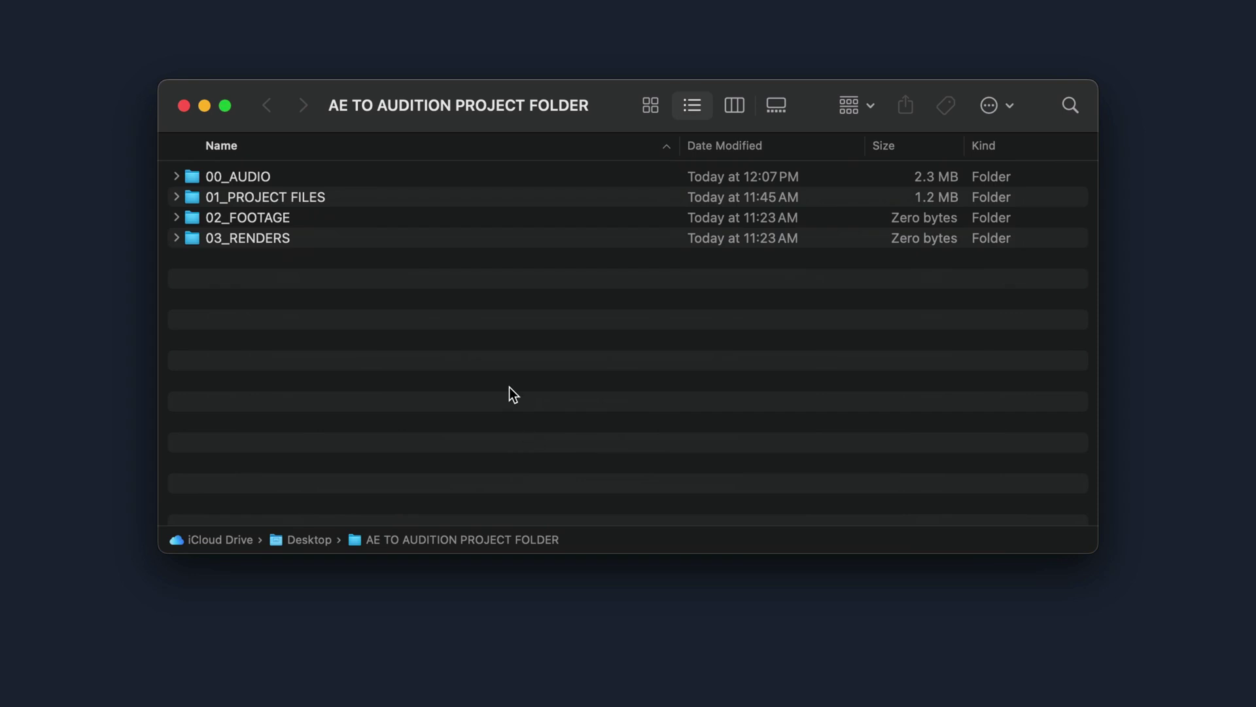
Expand 00_AUDIO, look inside the Original (Backup) folder, then collapse that folder again.
{"action": "left_click", "coordinate": [277, 175]}
{"action": "left_click", "coordinate": [177, 175]}
{"action": "left_click", "coordinate": [249, 237]}
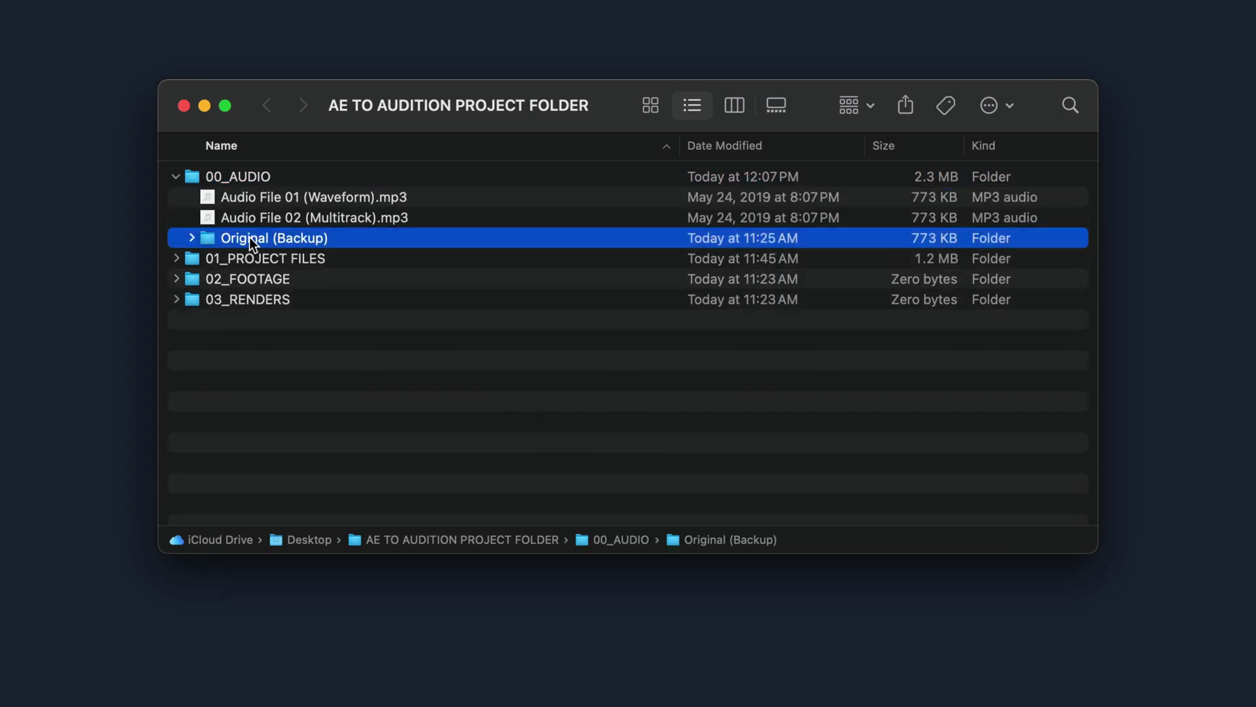
{"action": "left_click", "coordinate": [191, 238]}
{"action": "right_click", "coordinate": [259, 255]}
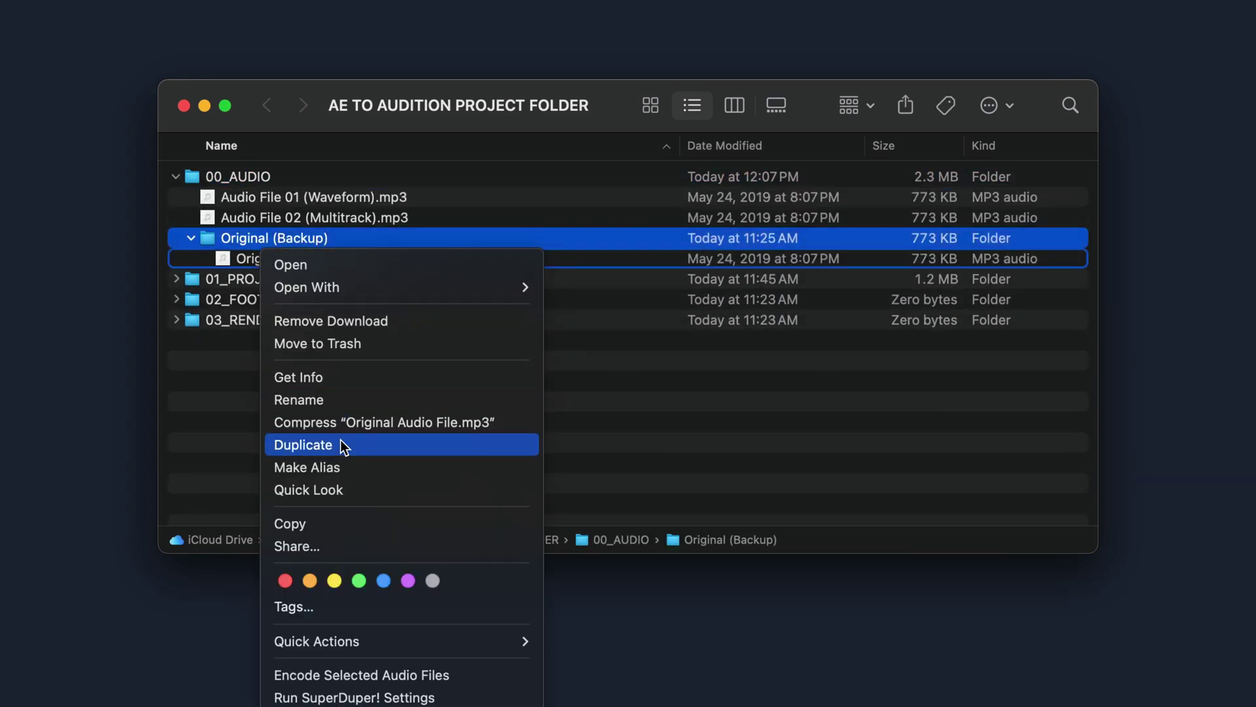
{"action": "left_click", "coordinate": [222, 420]}
{"action": "left_click", "coordinate": [191, 238]}
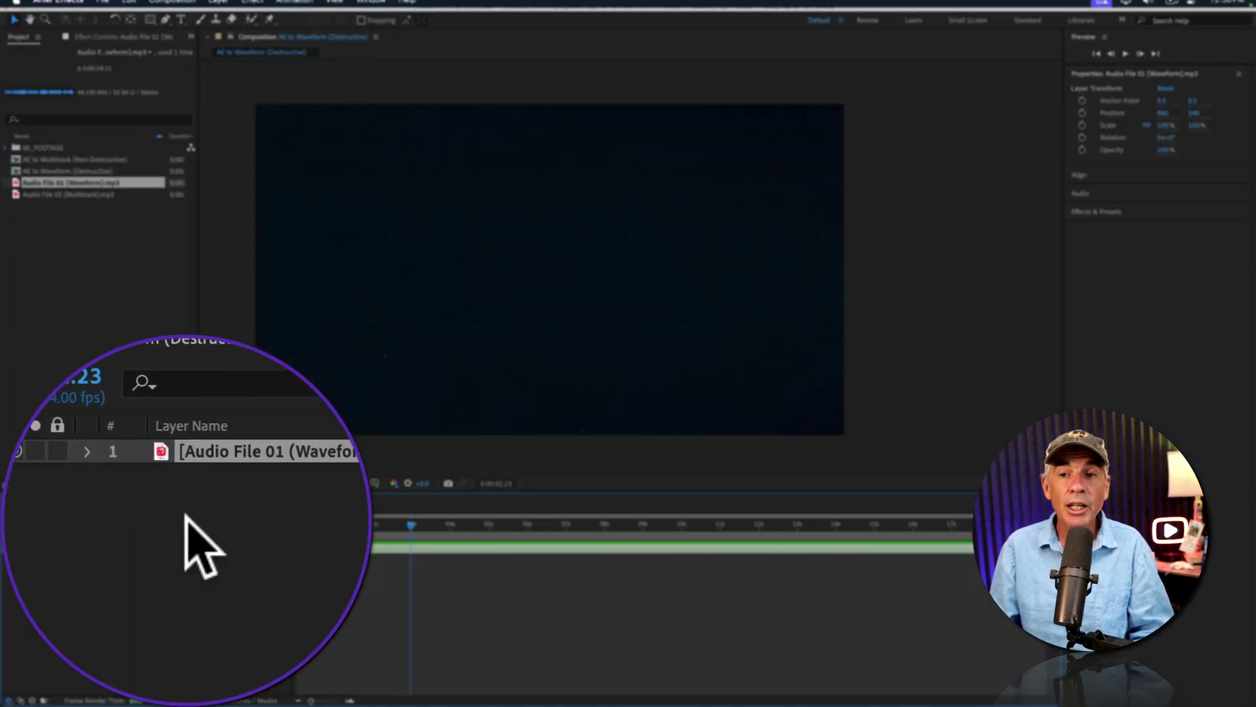
Send the Audio File 01 (Waveform).mp3 layer to Audition with Edit in Adobe Audition.
{"action": "left_click", "coordinate": [186, 517]}
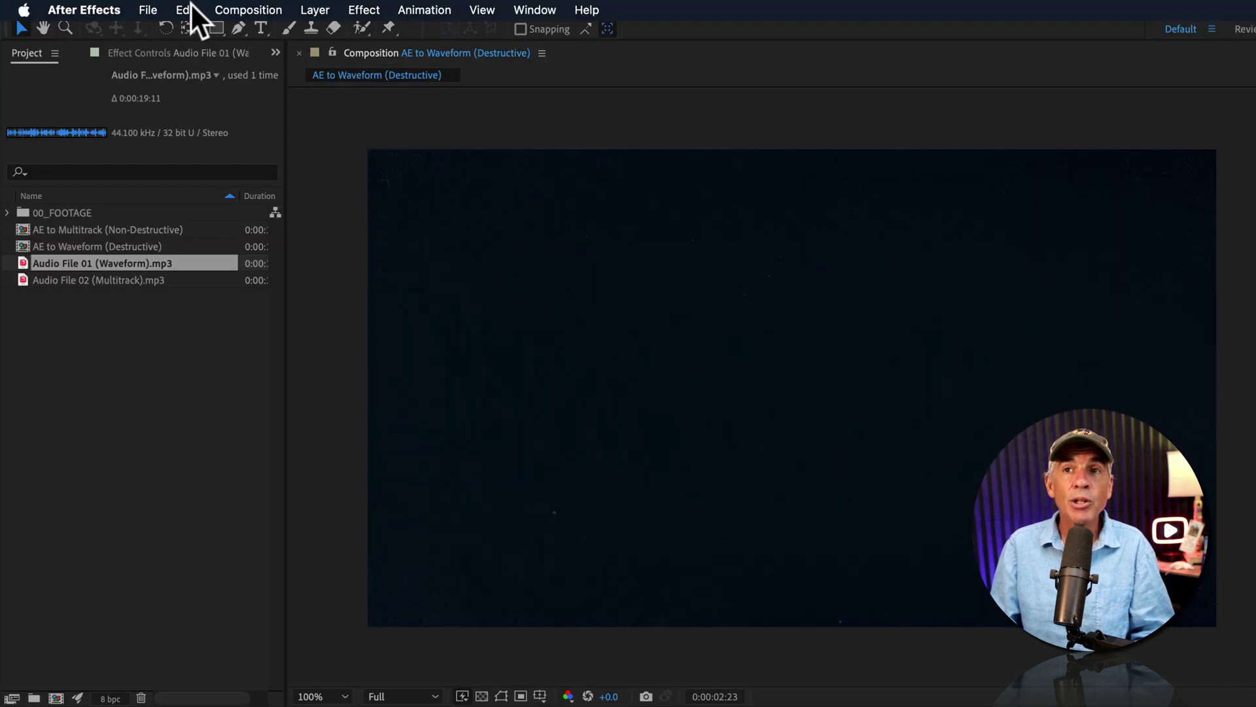
{"action": "left_click", "coordinate": [186, 9]}
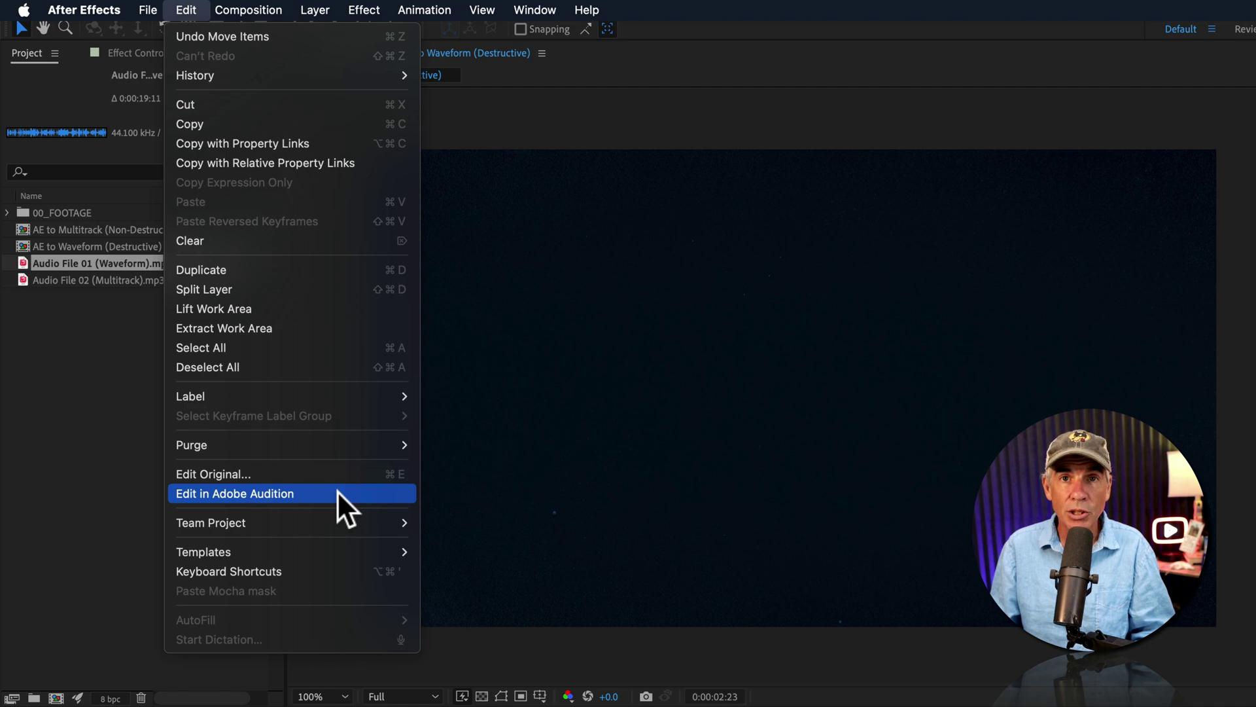
{"action": "left_click", "coordinate": [297, 492]}
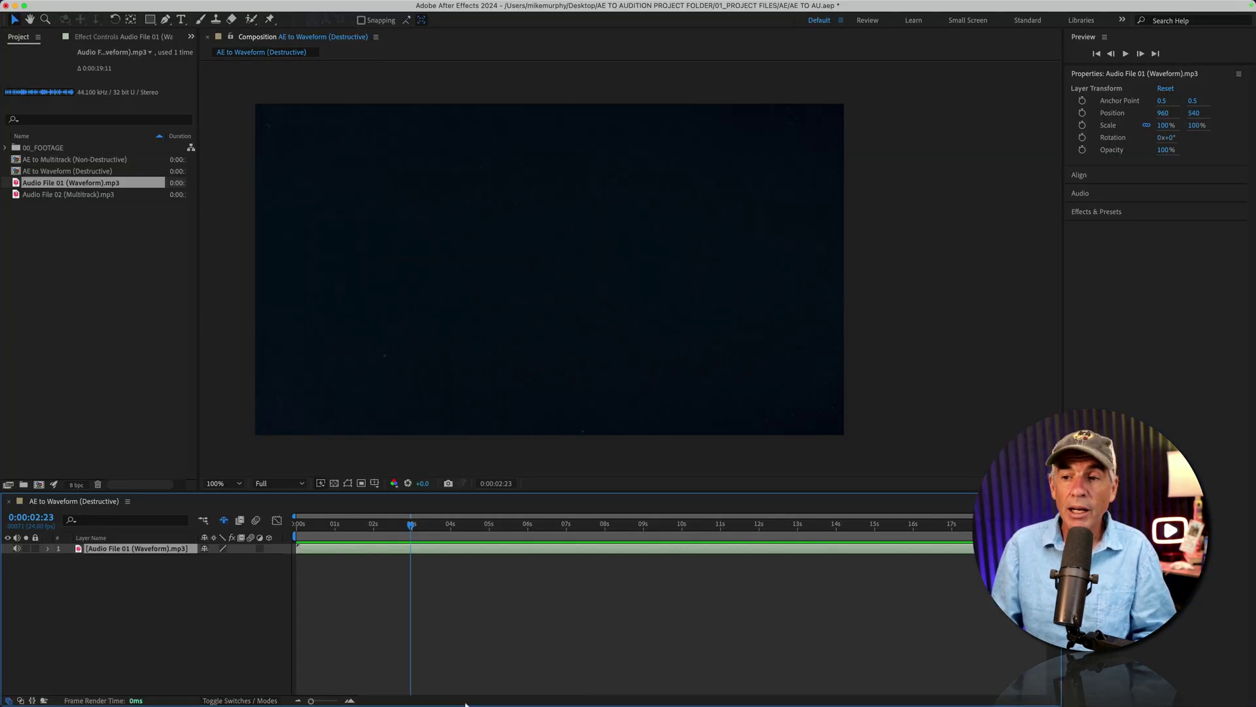
In Audition, load the On the Telephone preset into the Effects Rack and preview it.
{"action": "left_click", "coordinate": [535, 680]}
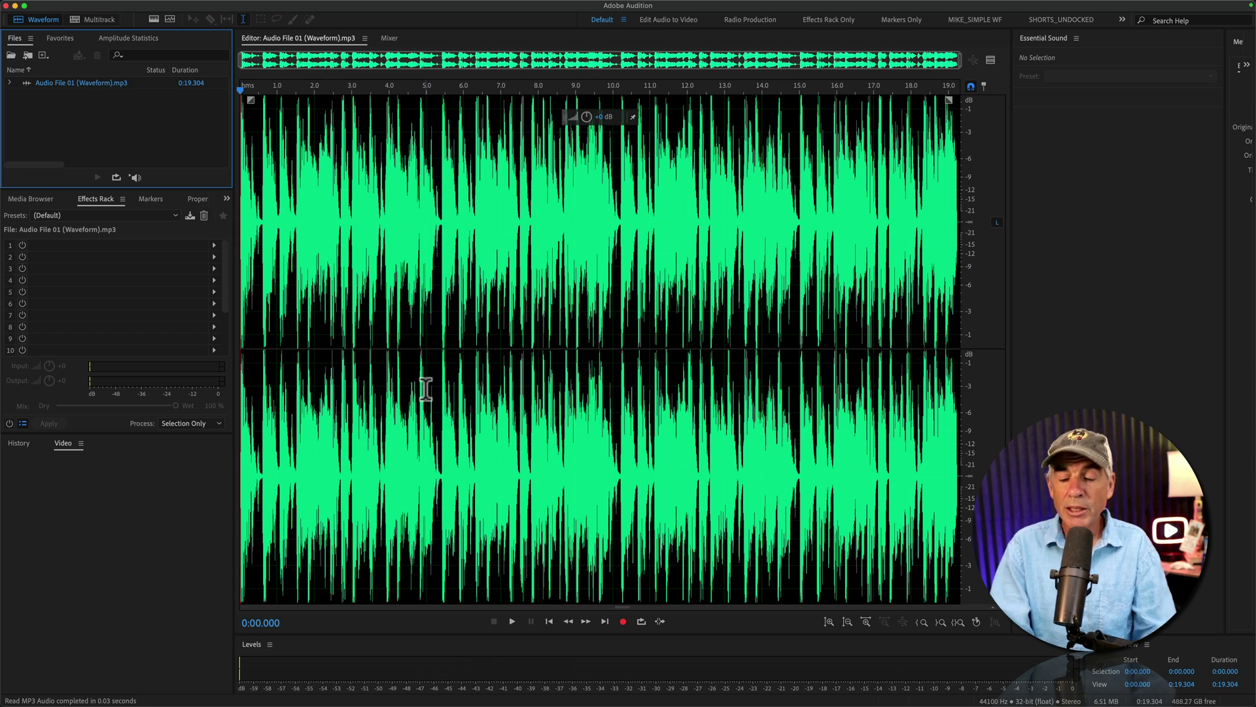
{"action": "key", "text": "alt"}
{"action": "key", "text": "alt+minus"}
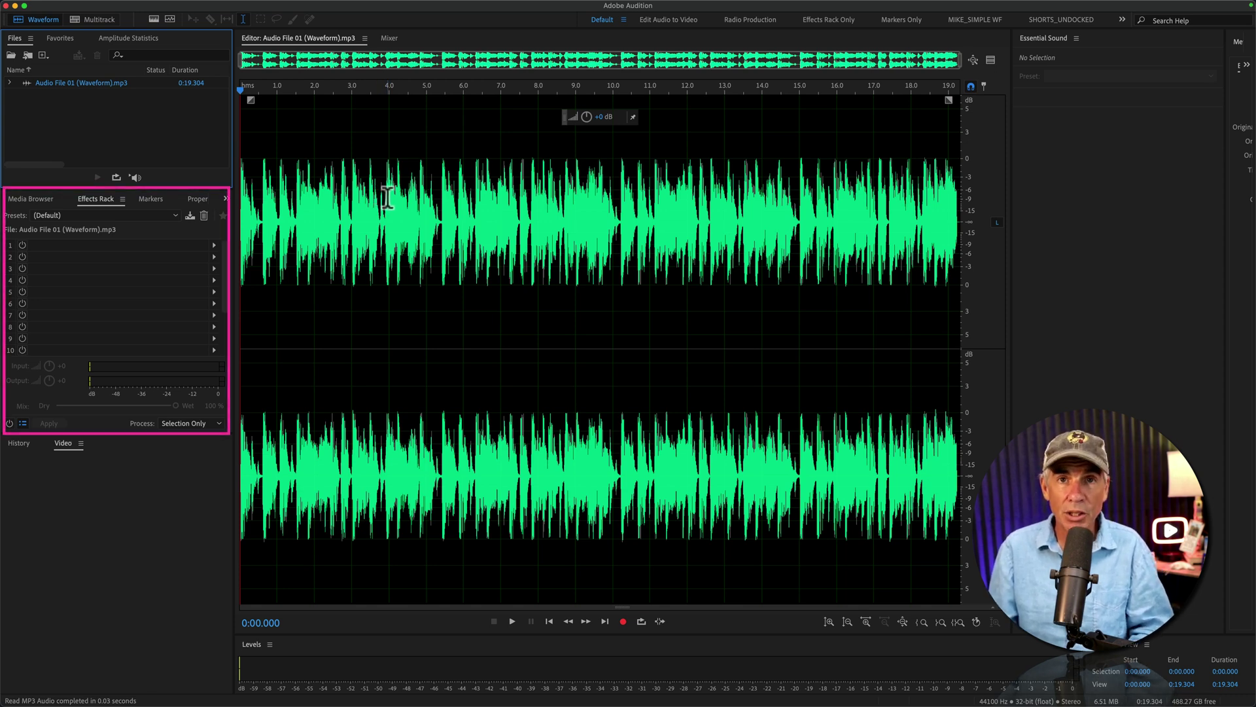
{"action": "left_click", "coordinate": [104, 200]}
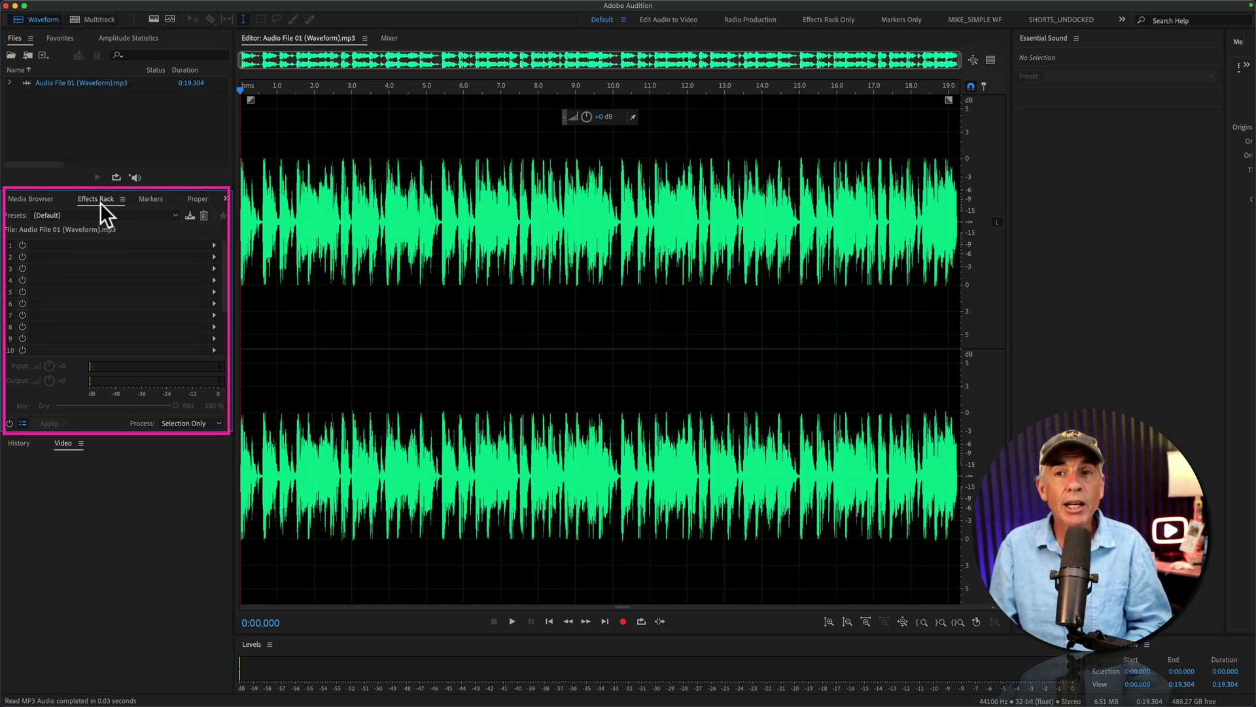
{"action": "left_click", "coordinate": [142, 214]}
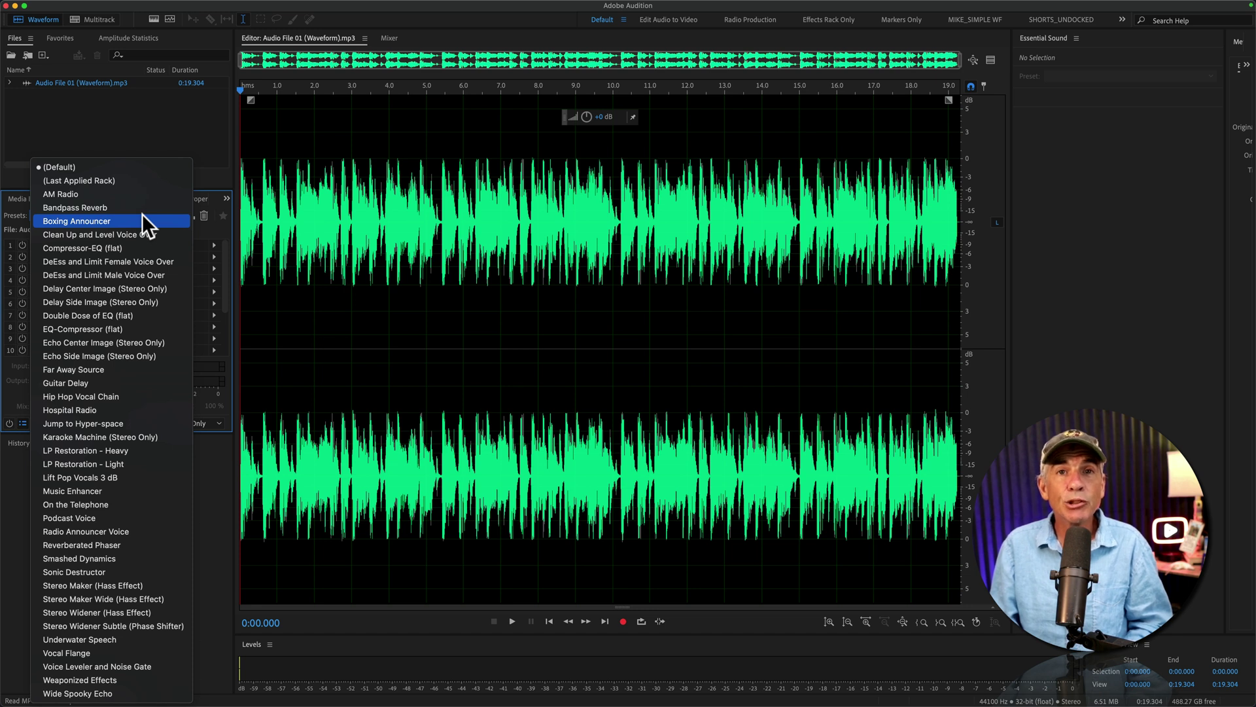
{"action": "left_click", "coordinate": [175, 506]}
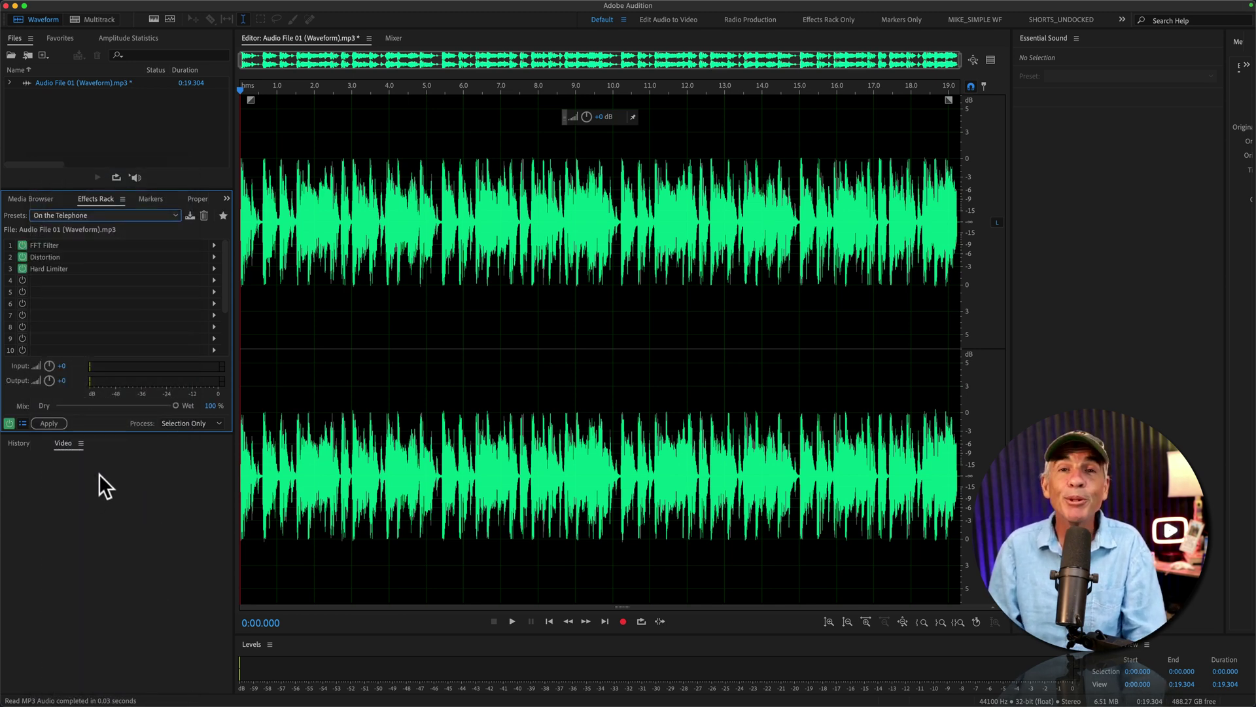
{"action": "key", "text": "space"}
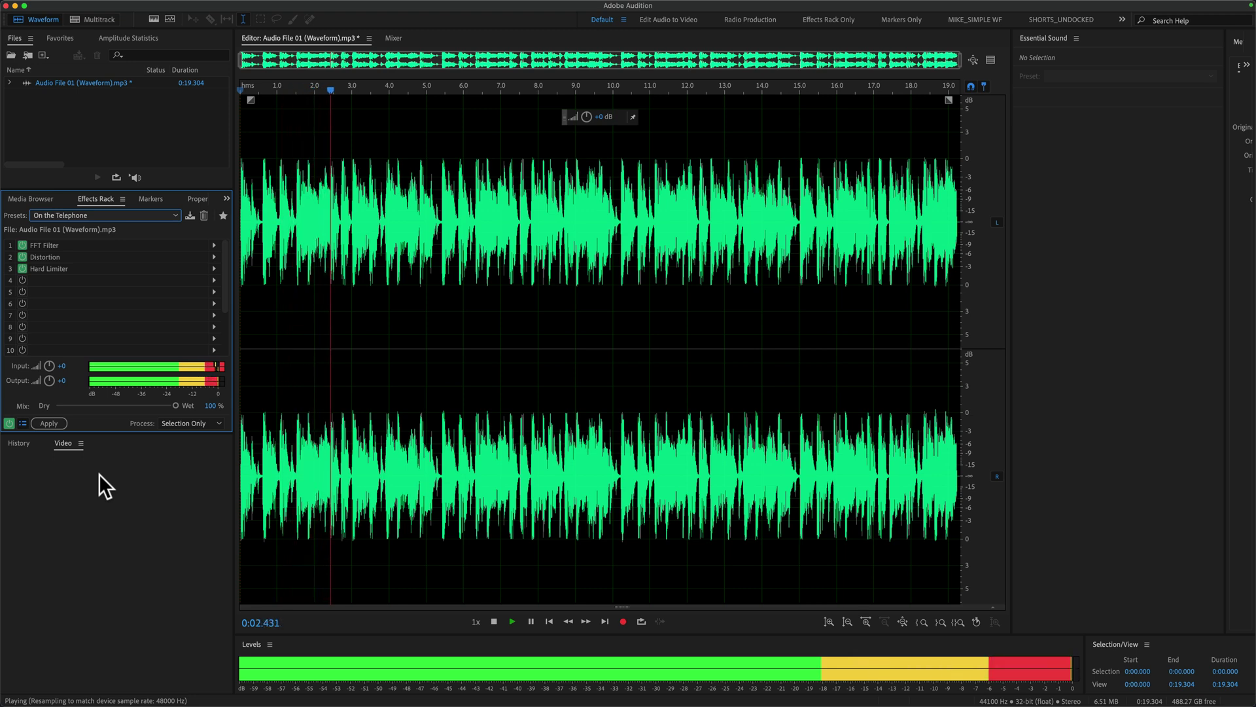
{"action": "key", "text": "space"}
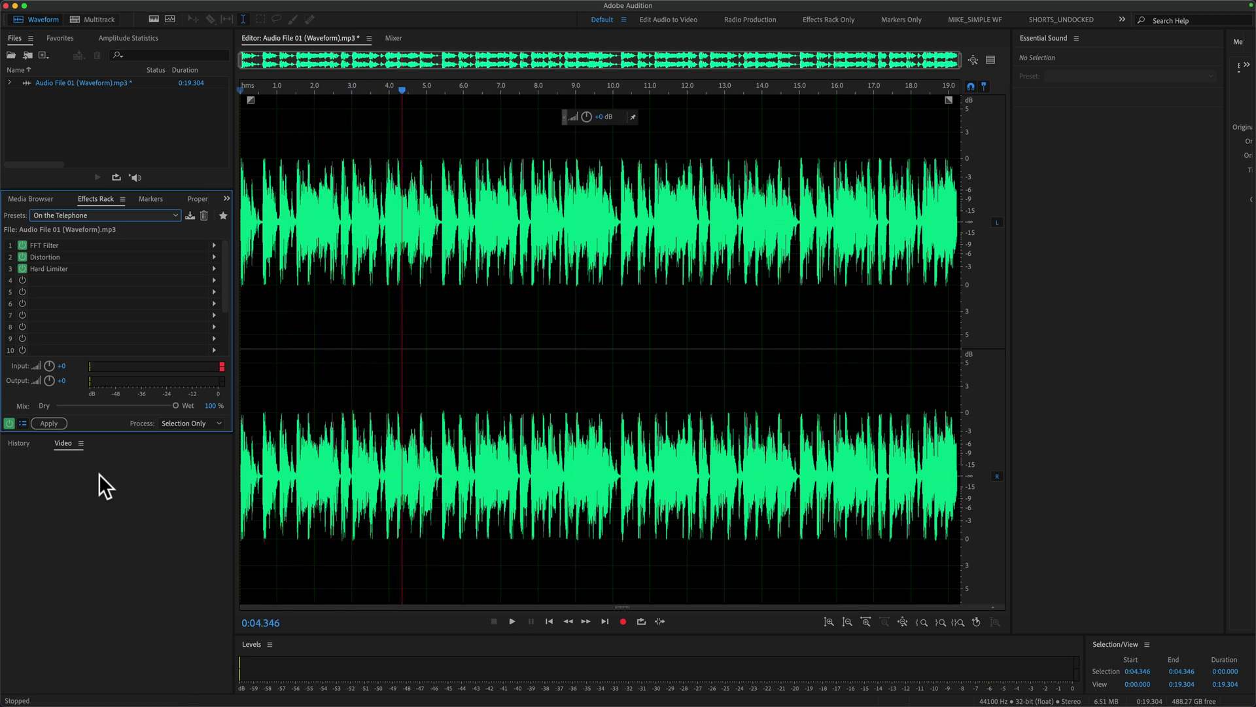
Apply the telephone effects to the waveform and save over the MP3, accepting the lossy-format warning.
{"action": "left_click", "coordinate": [121, 630]}
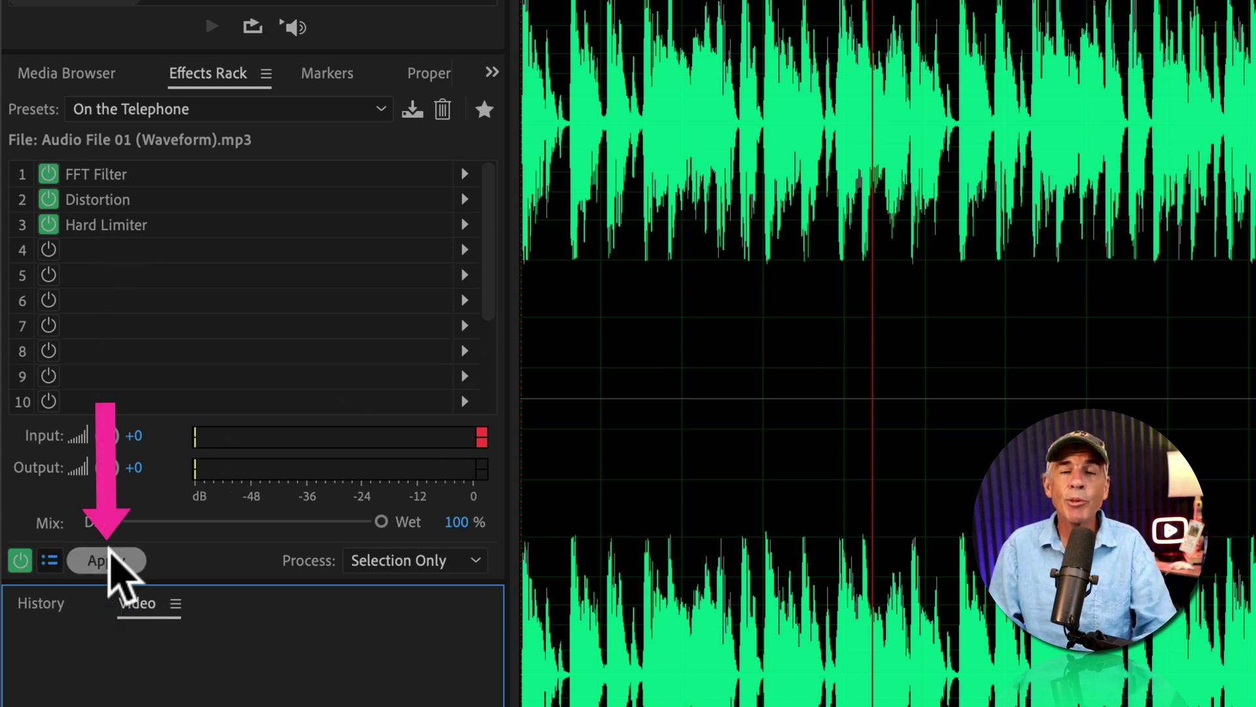
{"action": "left_click", "coordinate": [107, 561]}
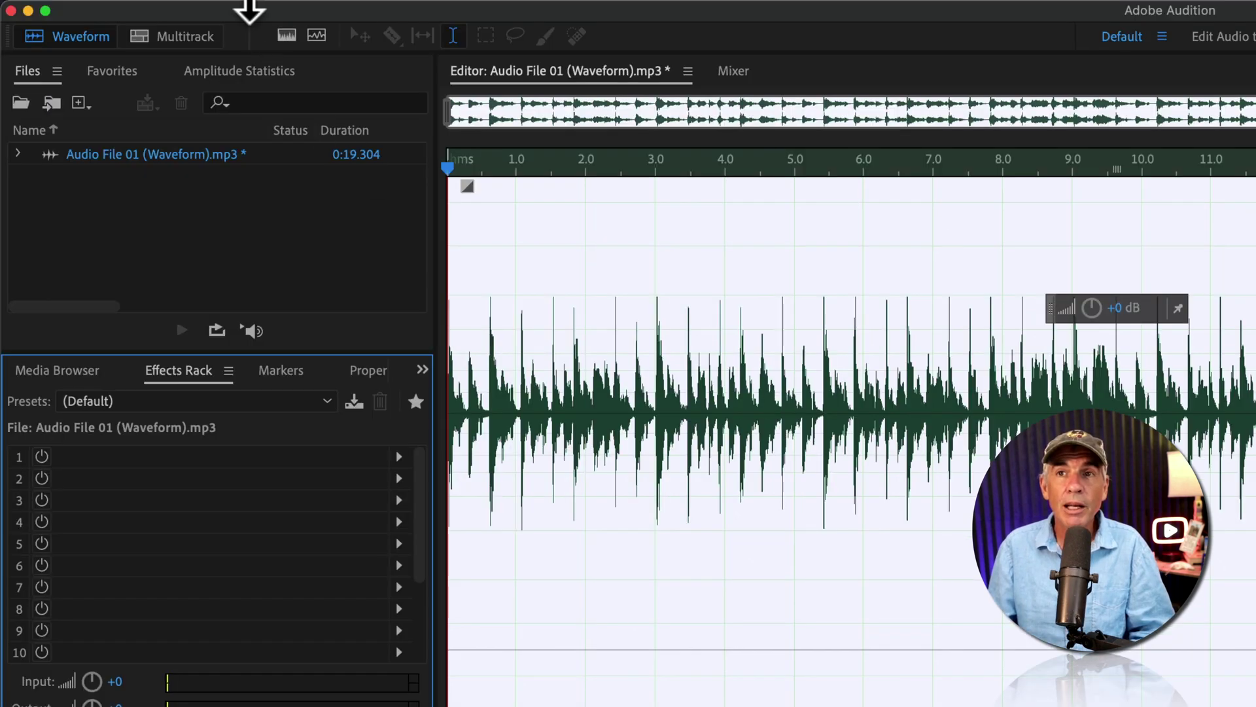
{"action": "left_click", "coordinate": [208, 10]}
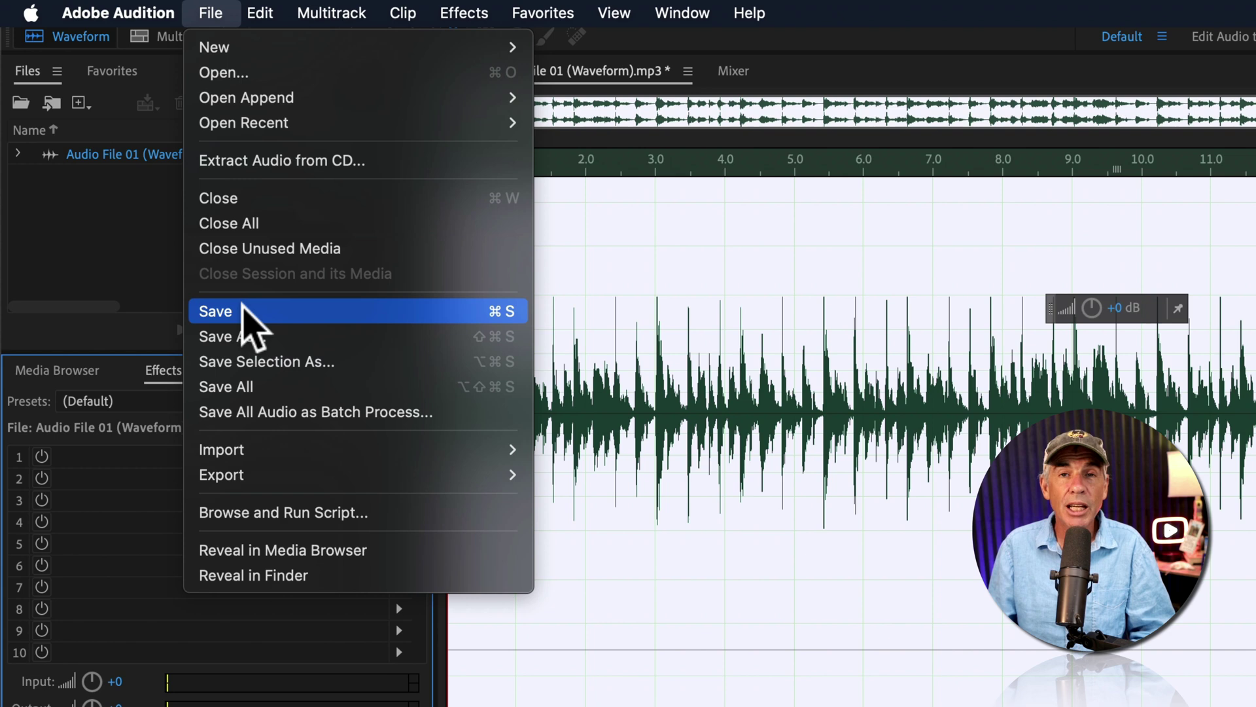
{"action": "left_click", "coordinate": [247, 309]}
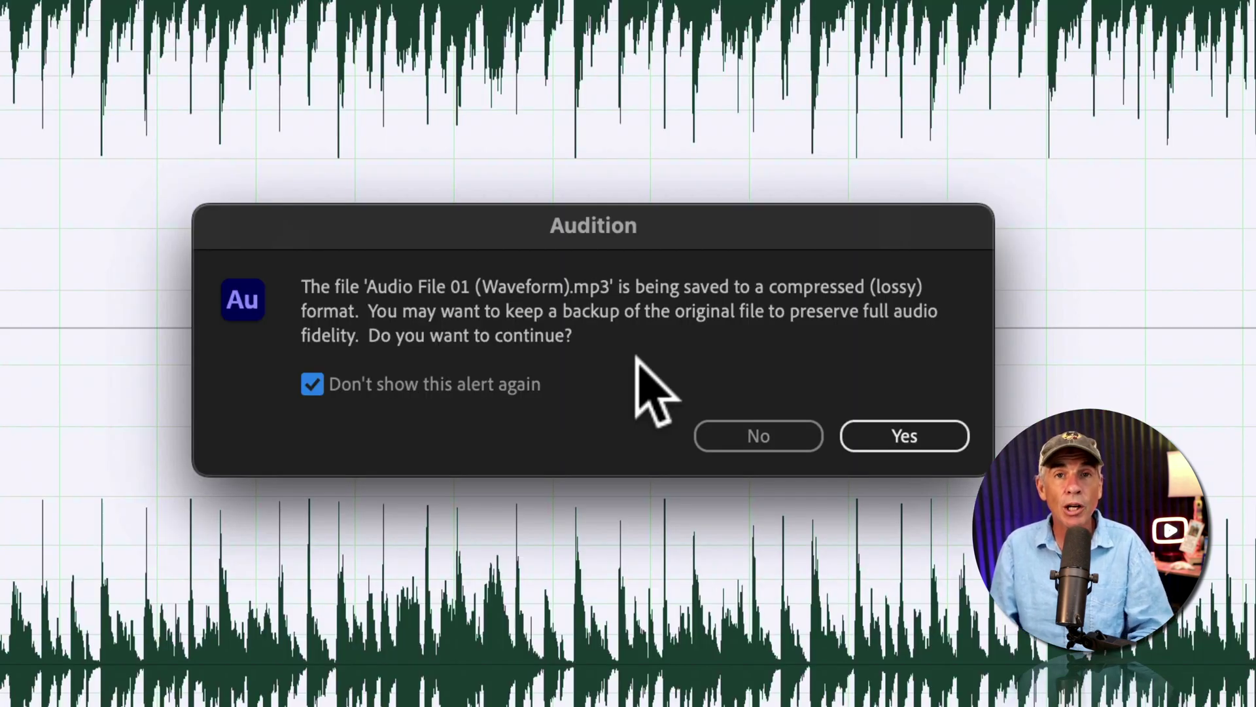
{"action": "left_click", "coordinate": [919, 435]}
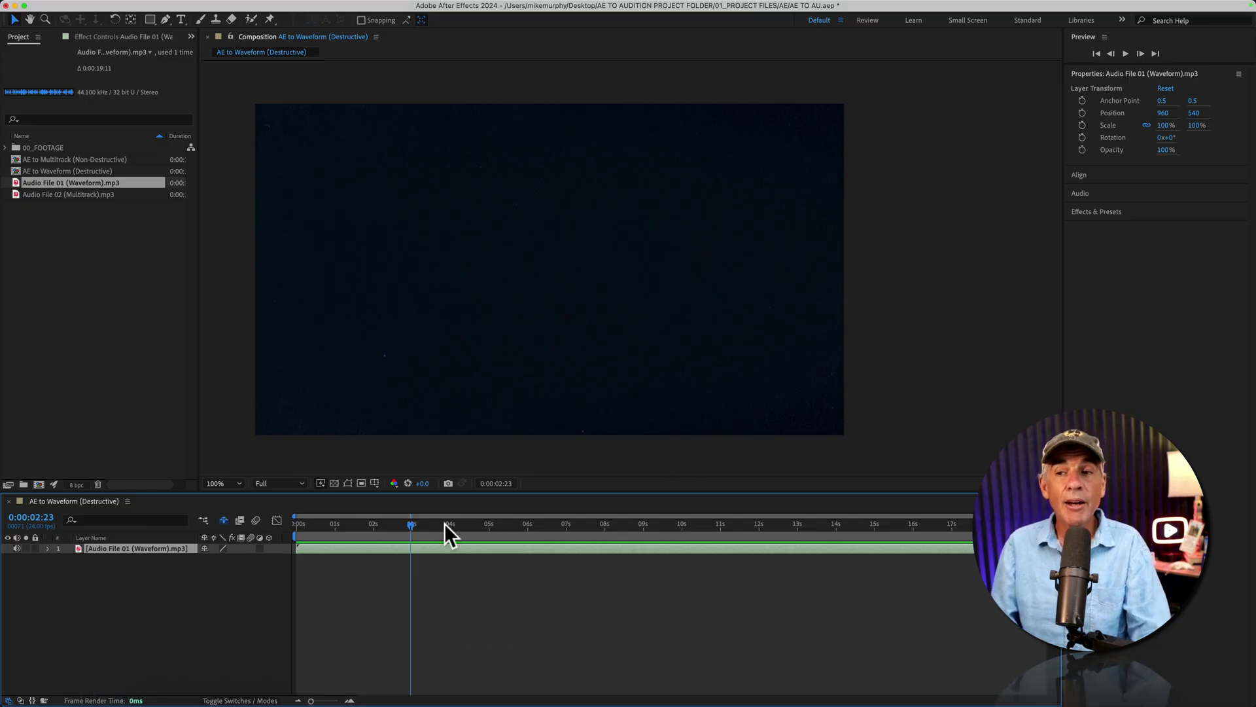
{"action": "left_click_drag", "start_coordinate": [445, 524], "coordinate": [298, 524]}
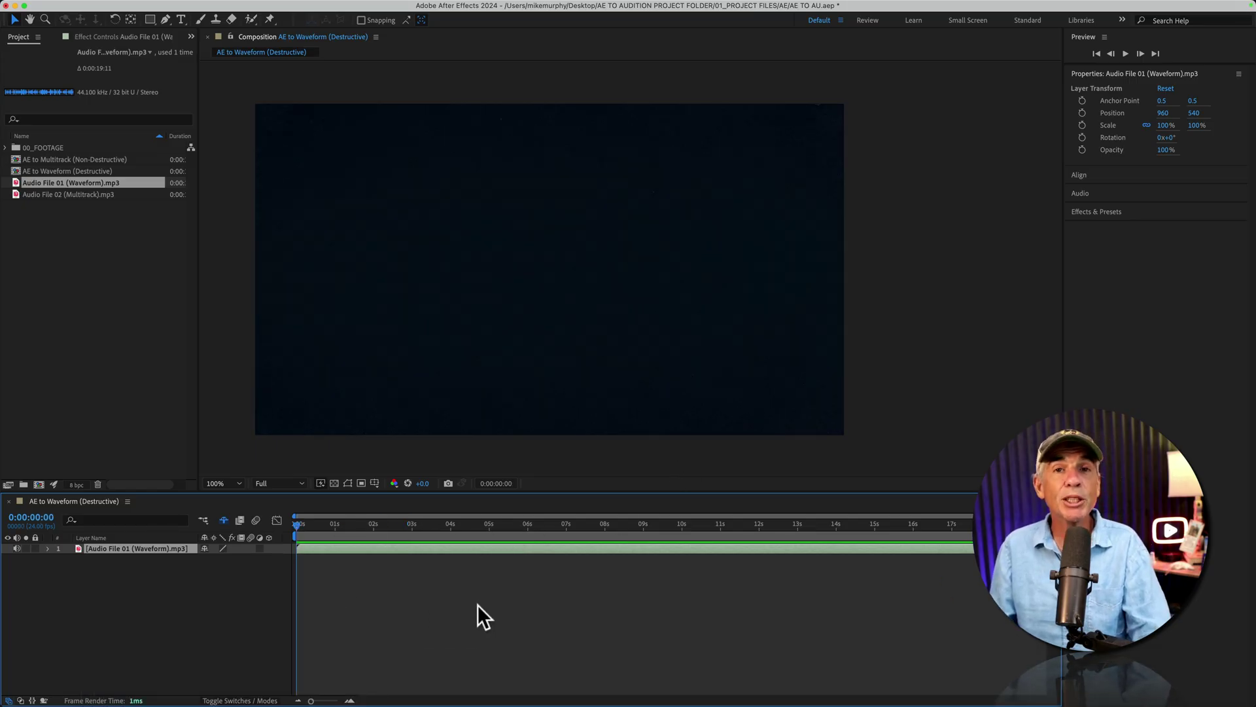
{"action": "key", "text": "space"}
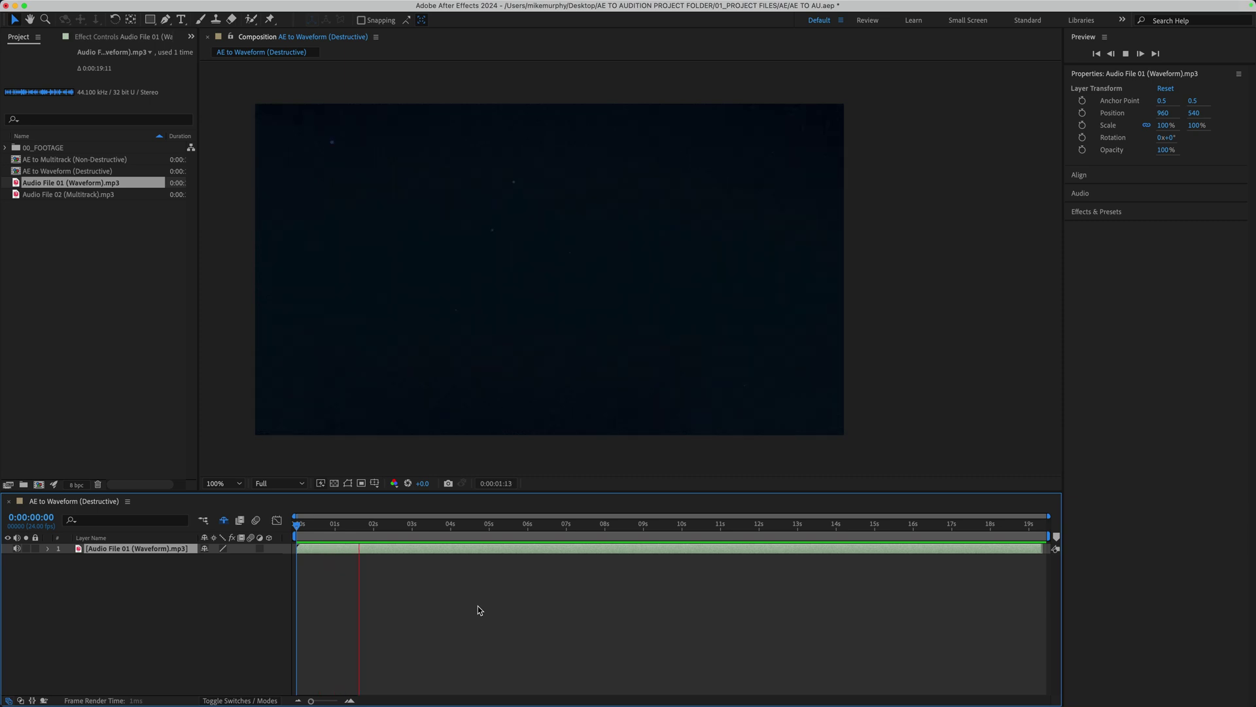
{"action": "key", "text": "space"}
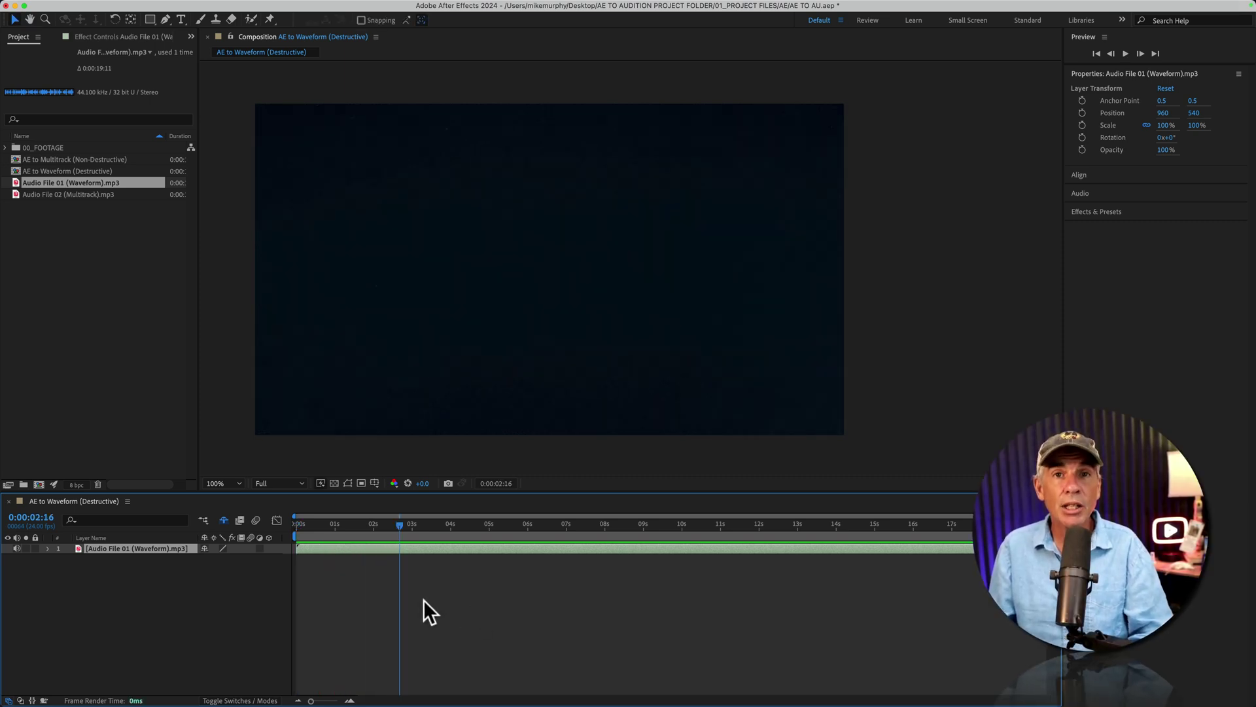
{"action": "left_click", "coordinate": [144, 576]}
{"action": "left_click", "coordinate": [132, 545]}
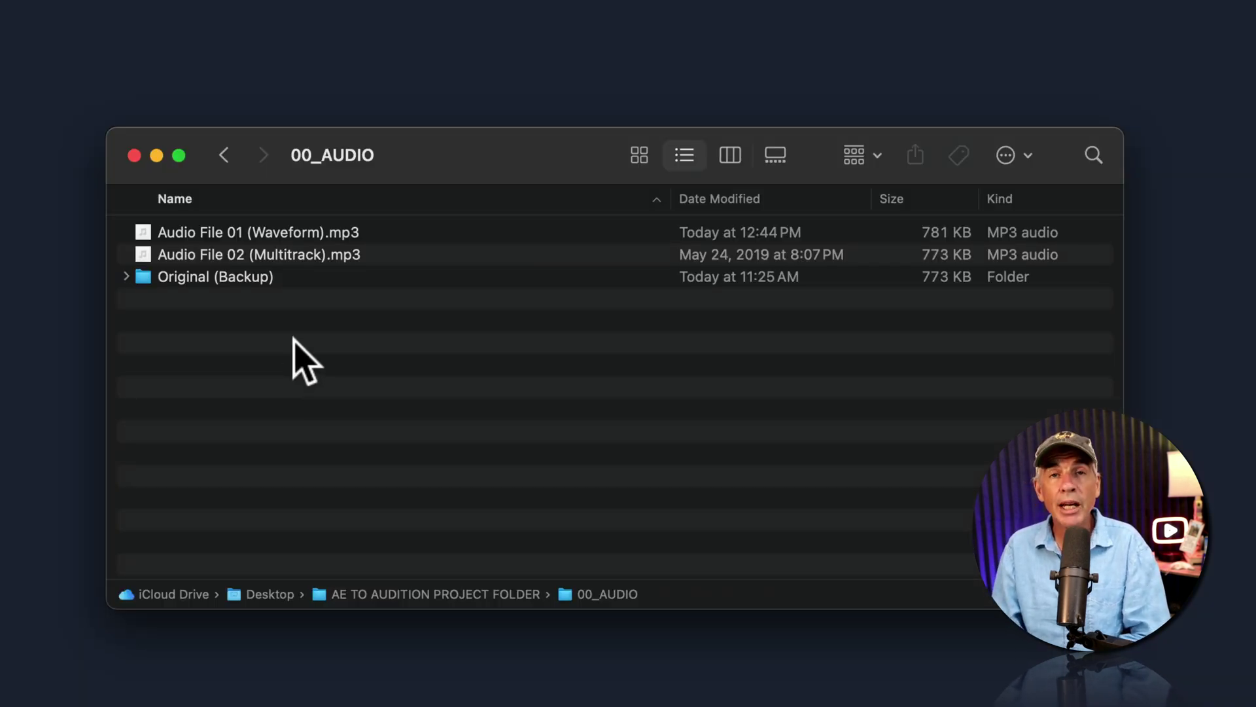
{"action": "left_click", "coordinate": [288, 234]}
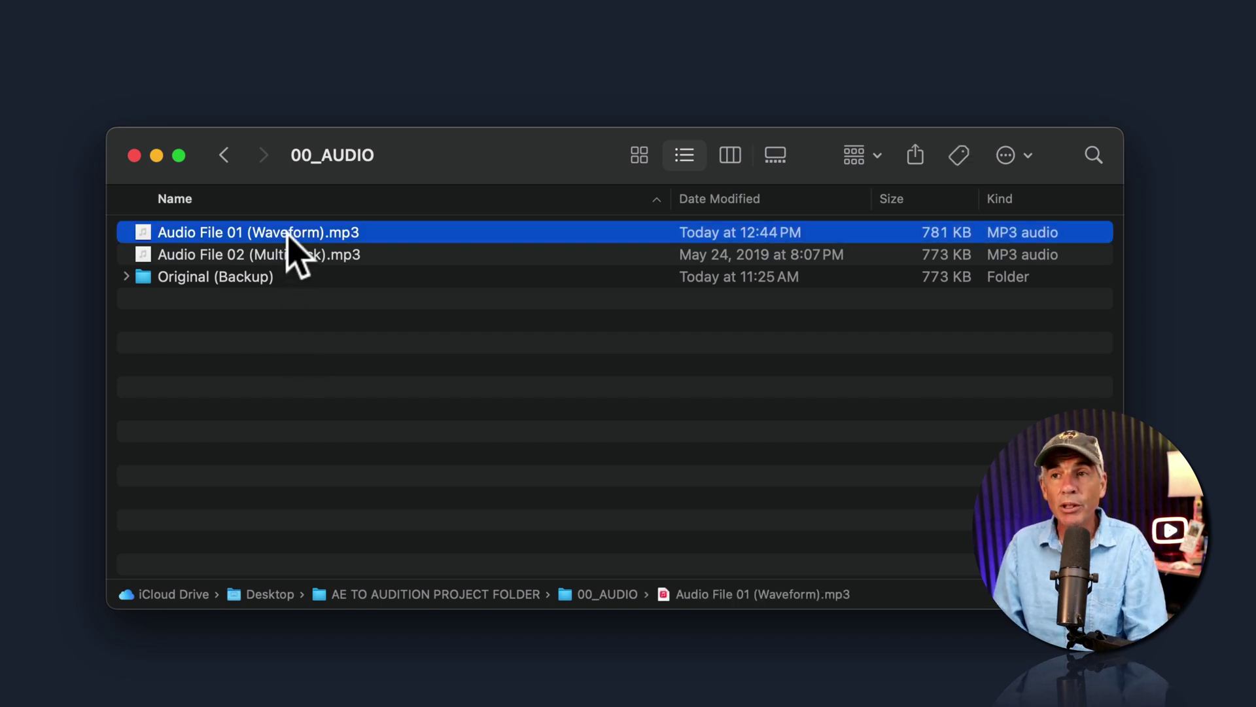
{"action": "key", "text": "space"}
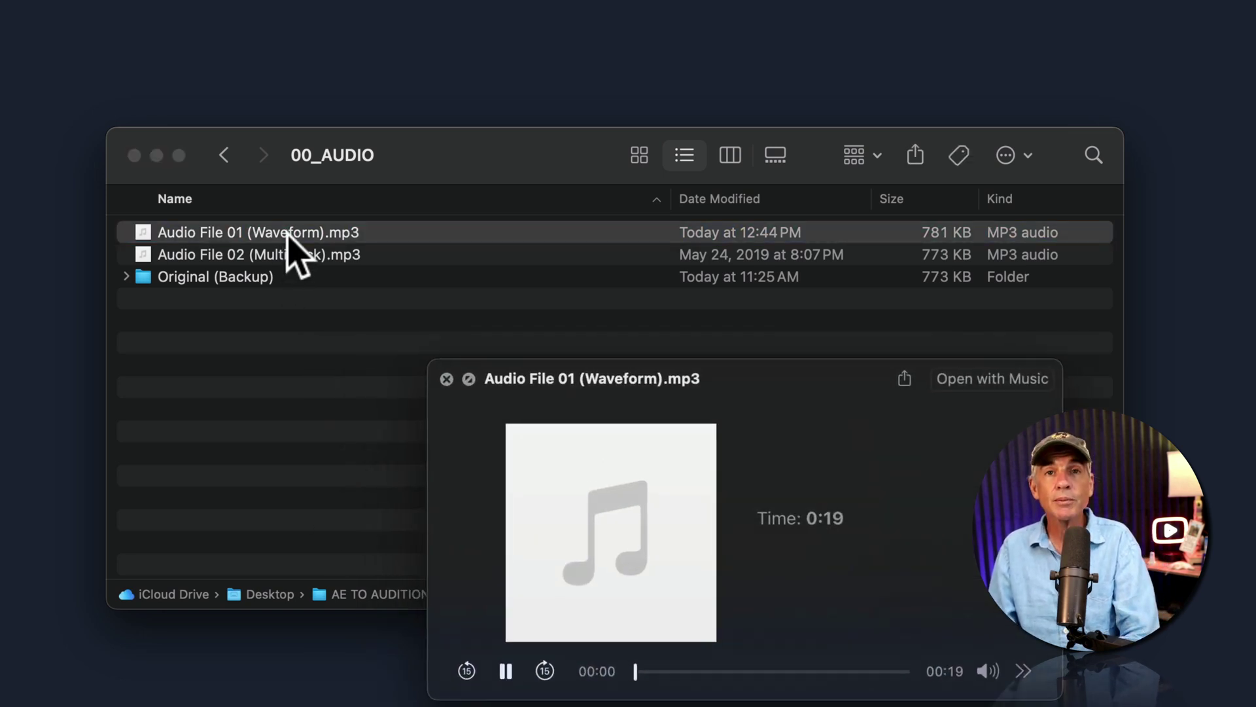
{"action": "key", "text": "space"}
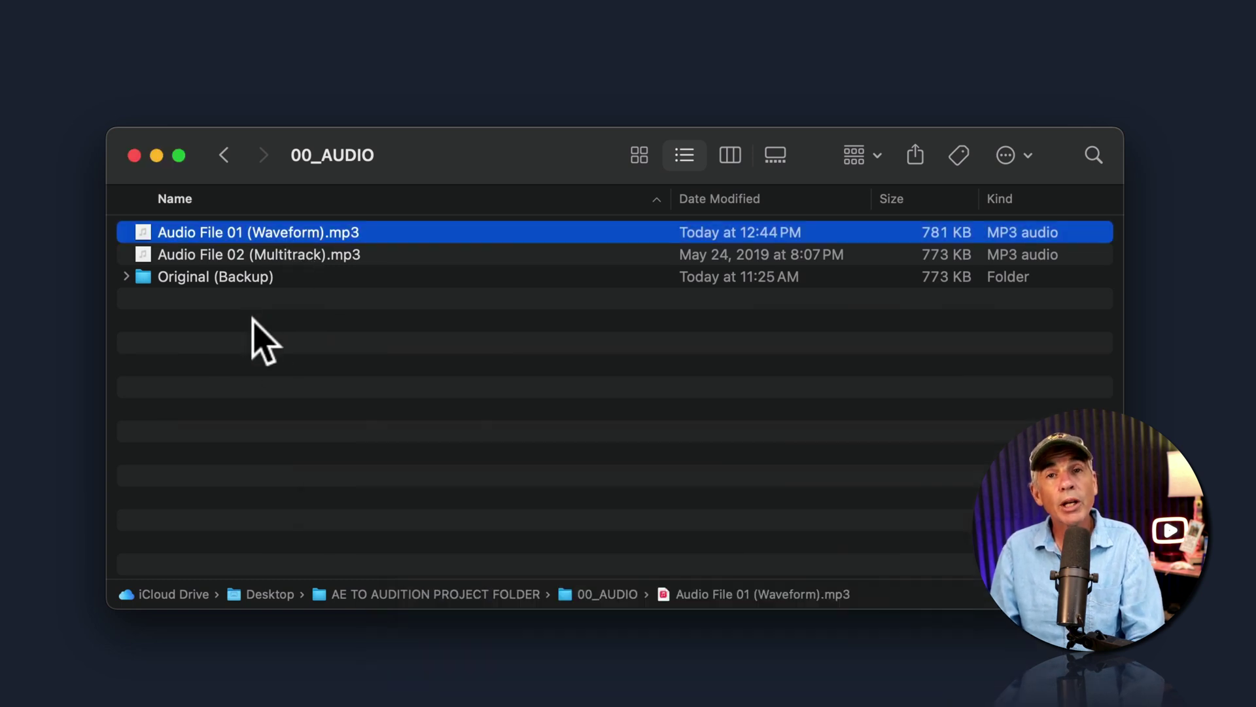
{"action": "left_click", "coordinate": [274, 360]}
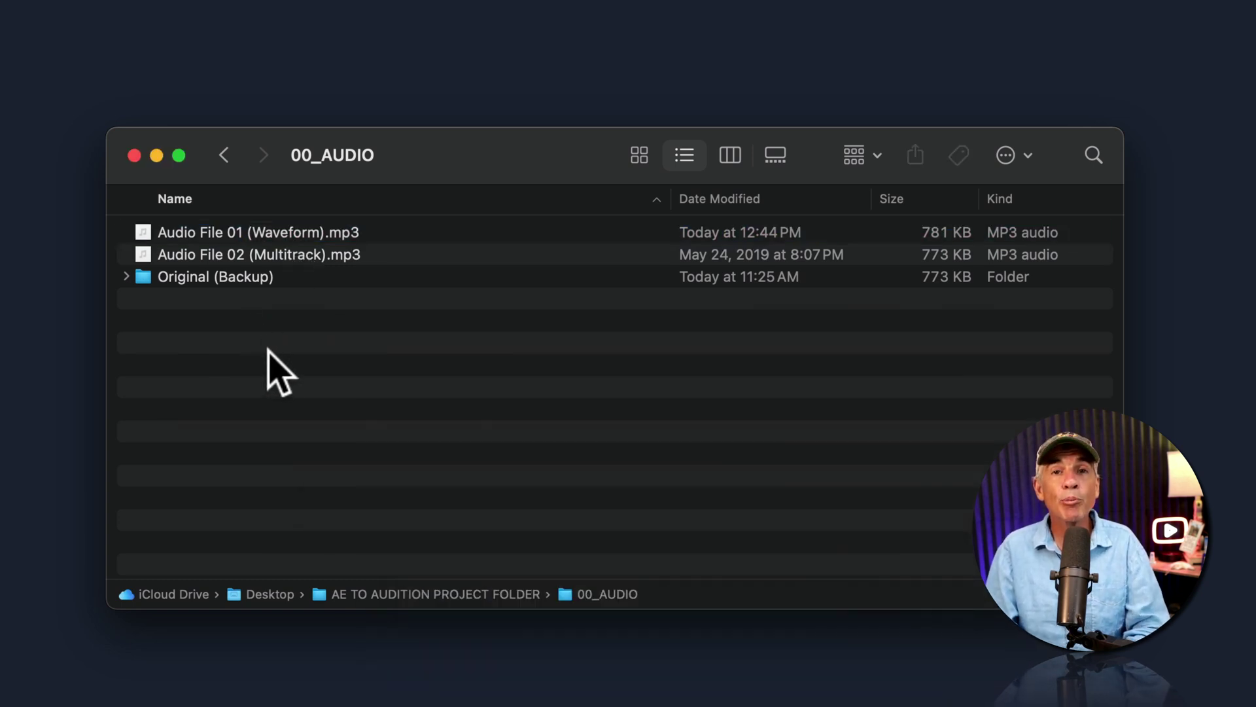
{"action": "left_click", "coordinate": [265, 257]}
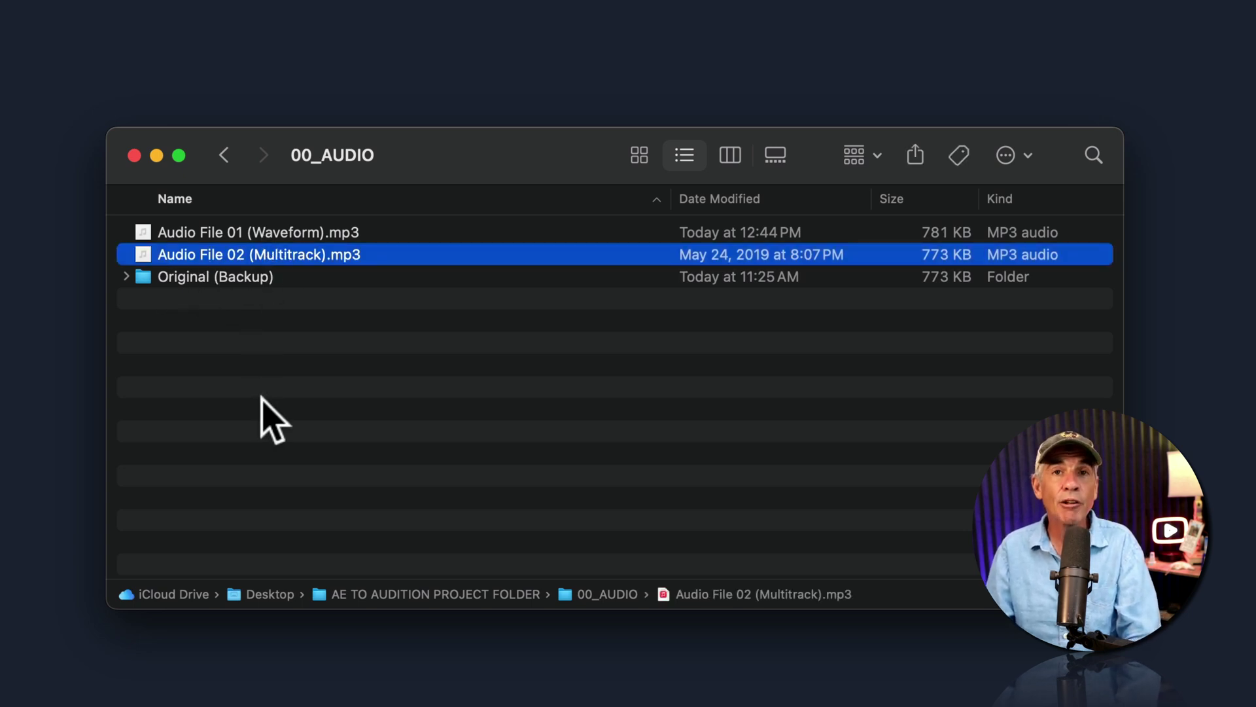
{"action": "key", "text": "space"}
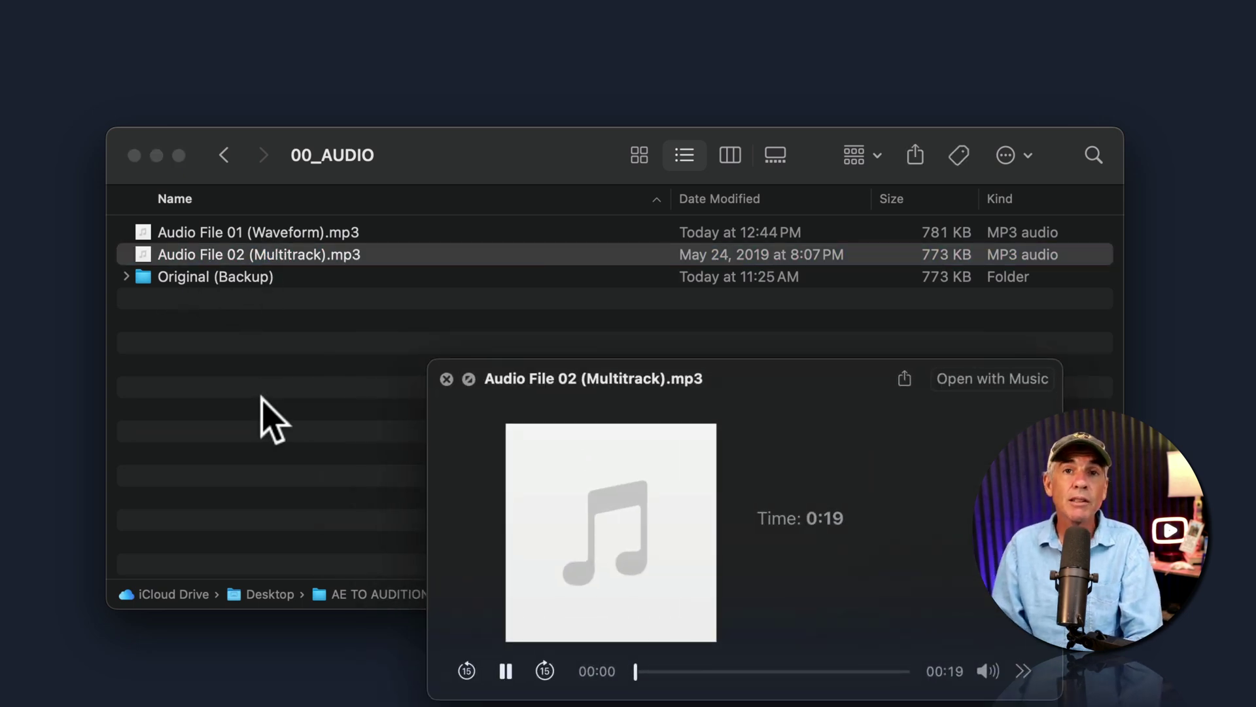
{"action": "key", "text": "space"}
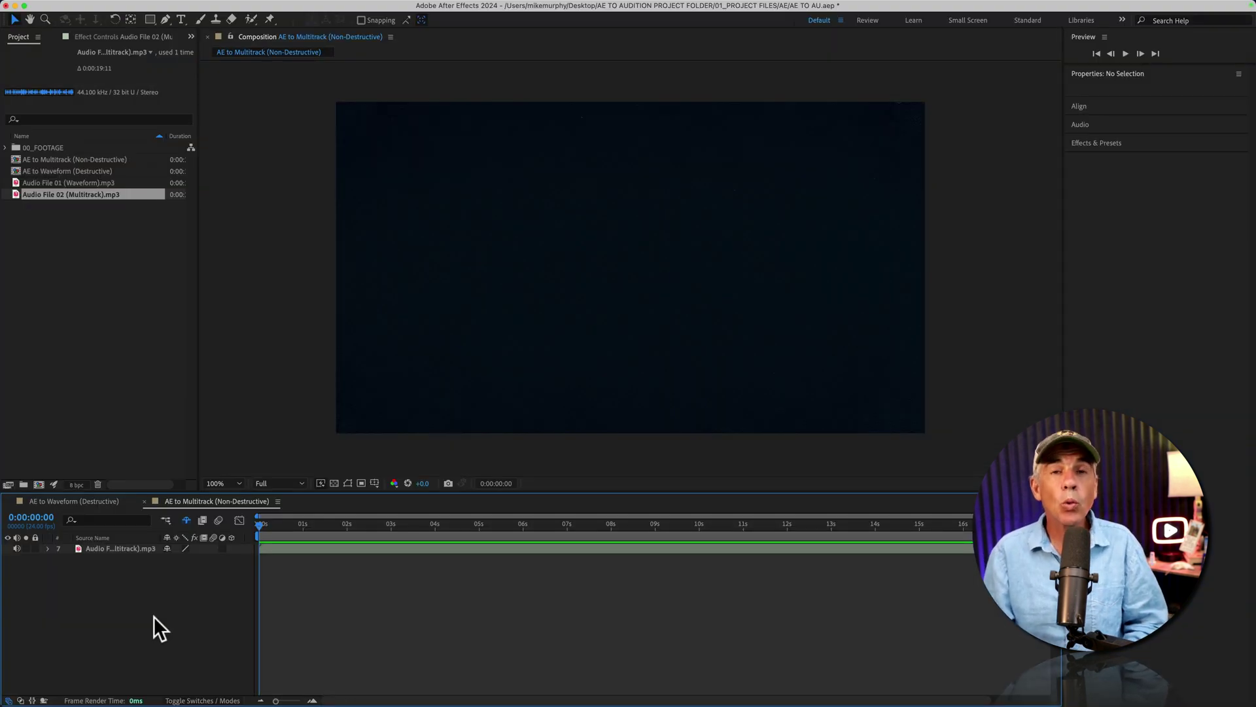
Send the Audio File 02 (Multitrack) layer to Audition with Edit in Adobe Audition.
{"action": "left_click", "coordinate": [115, 550]}
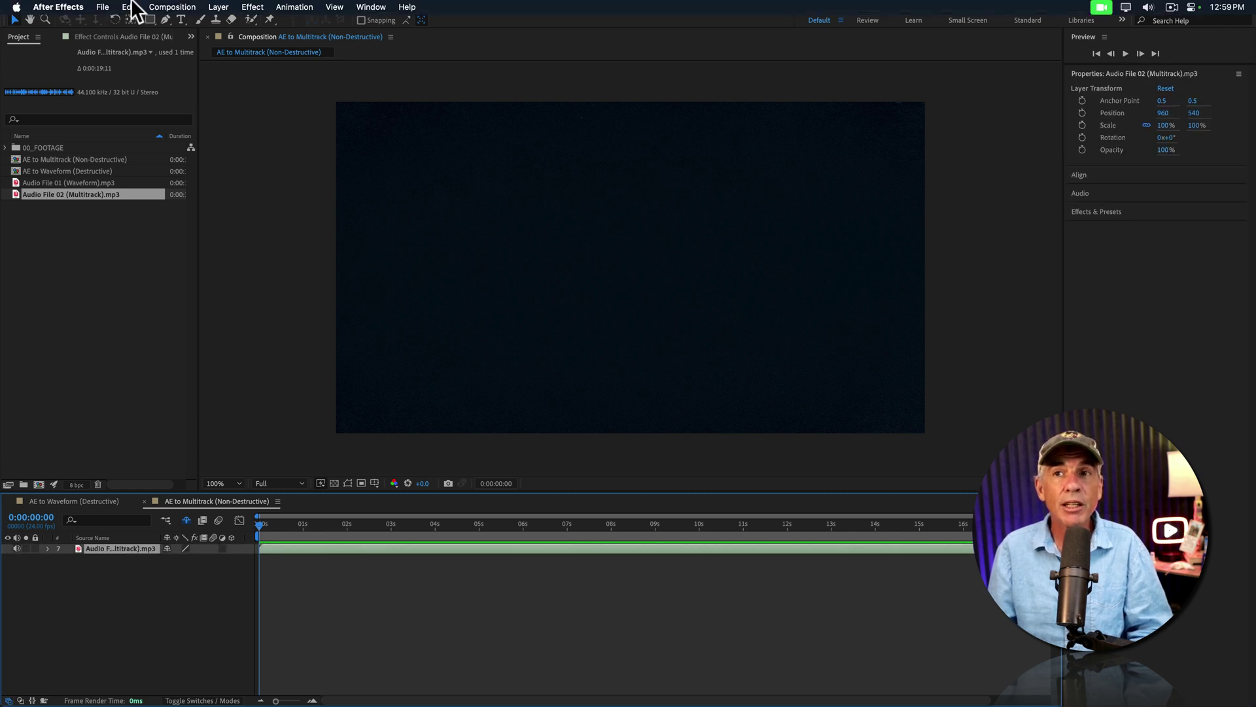
{"action": "left_click", "coordinate": [128, 6]}
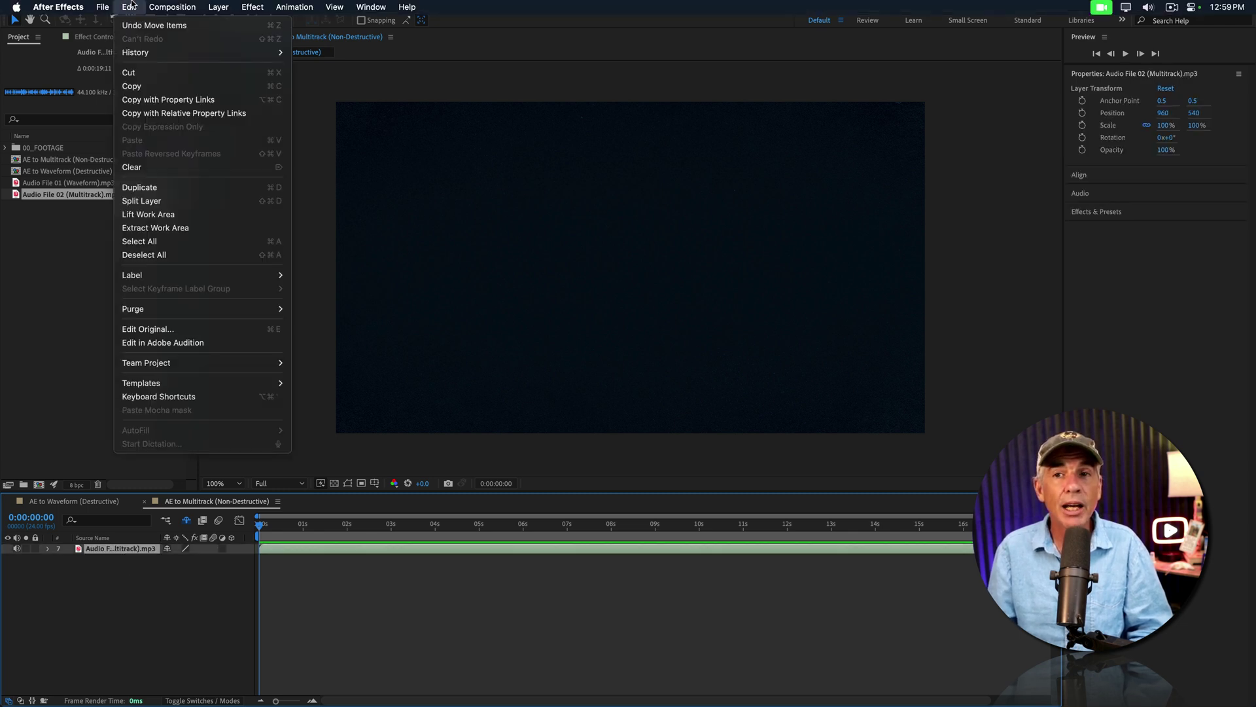
{"action": "left_click", "coordinate": [242, 343]}
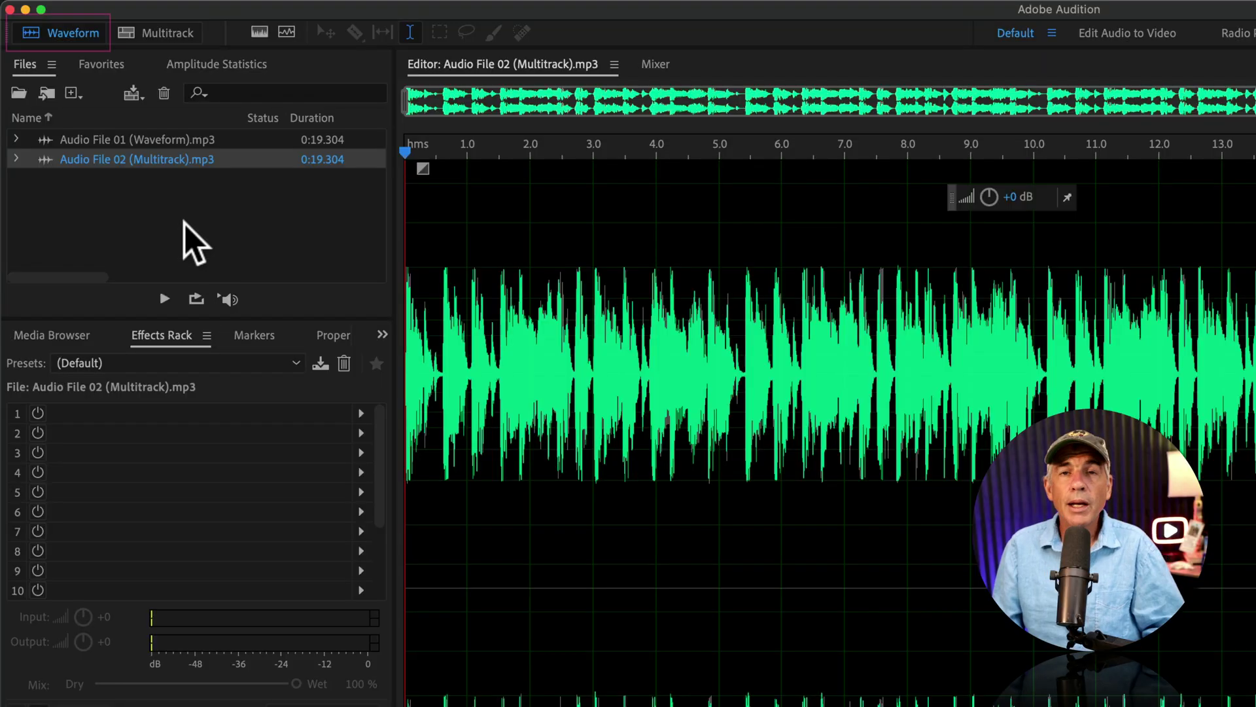
Insert Audio File 02 into a new multitrack session named 'AE to AU_MULTITRACK'.
{"action": "left_click", "coordinate": [101, 175]}
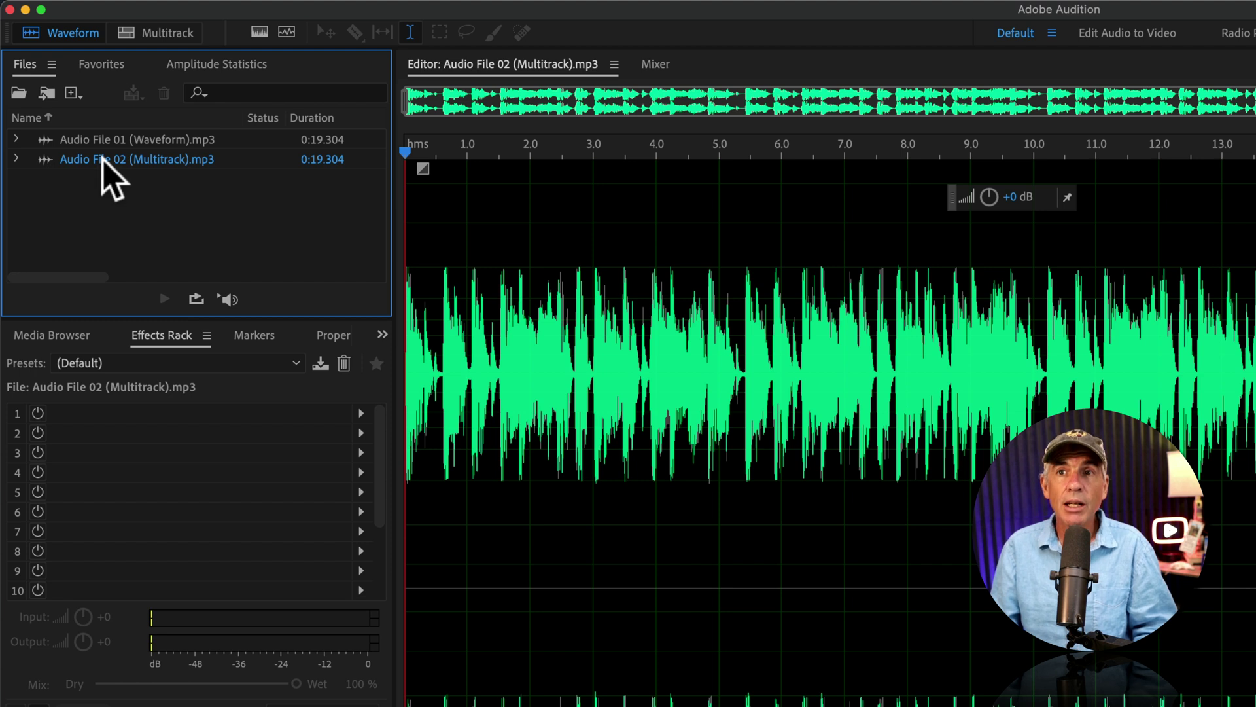
{"action": "left_click", "coordinate": [103, 162]}
{"action": "right_click", "coordinate": [102, 164]}
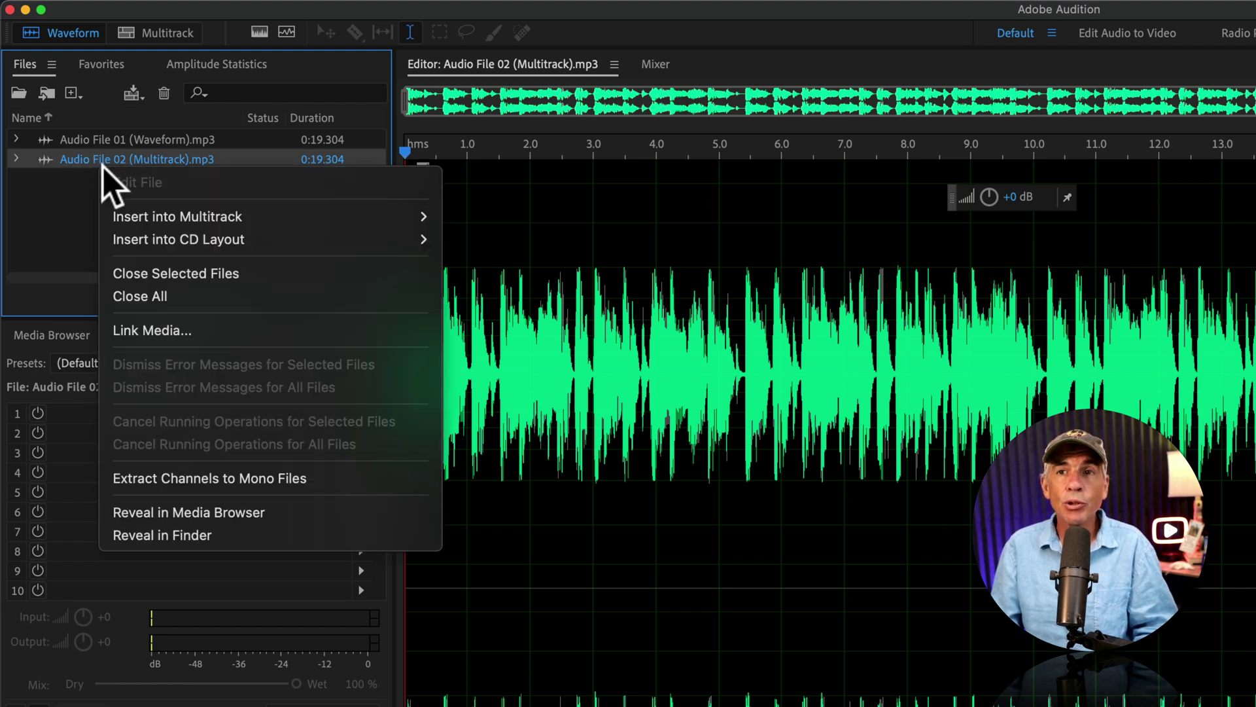
{"action": "mouse_move", "coordinate": [134, 218]}
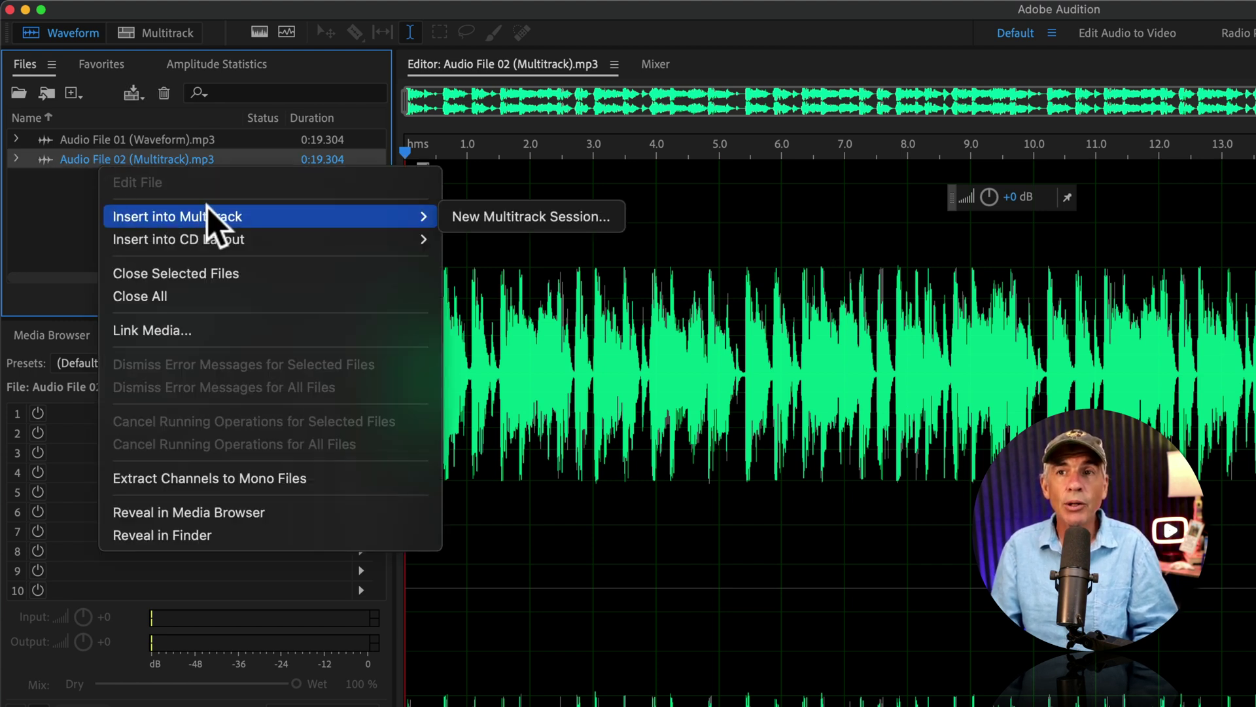
{"action": "left_click", "coordinate": [581, 222]}
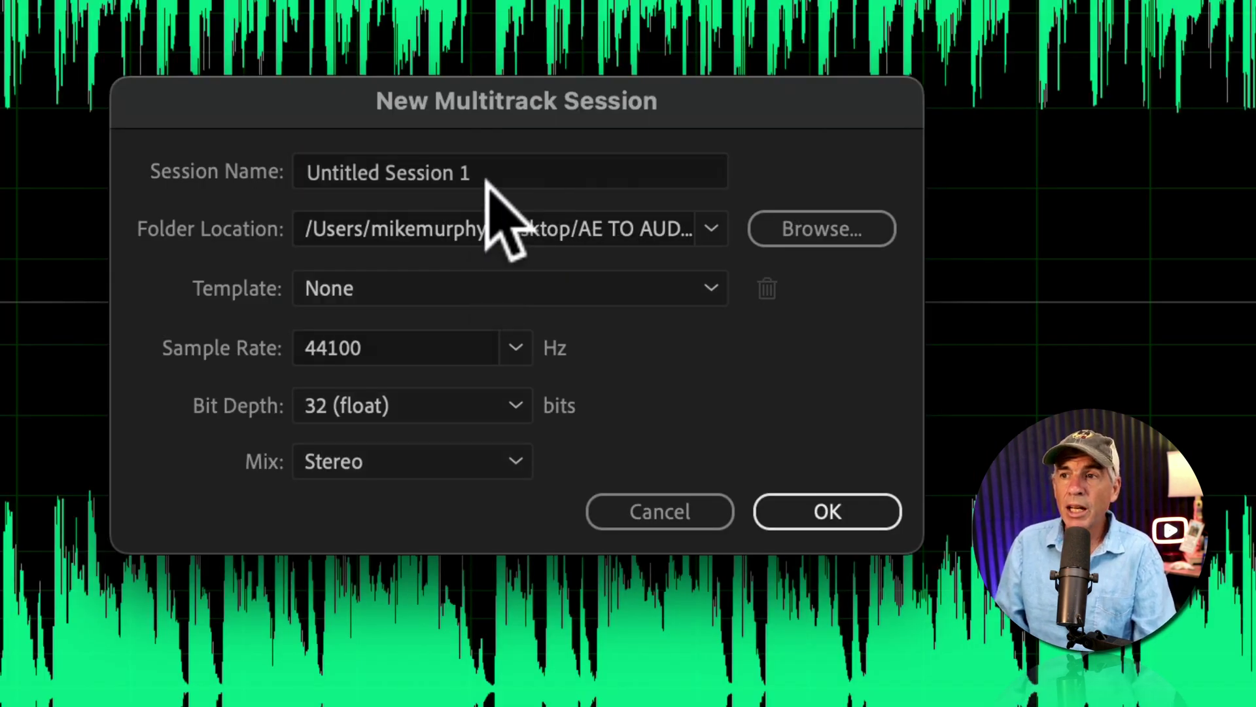
{"action": "left_click_drag", "start_coordinate": [489, 172], "coordinate": [294, 172]}
{"action": "type", "text": "AE to AU_MULTITRACK"}
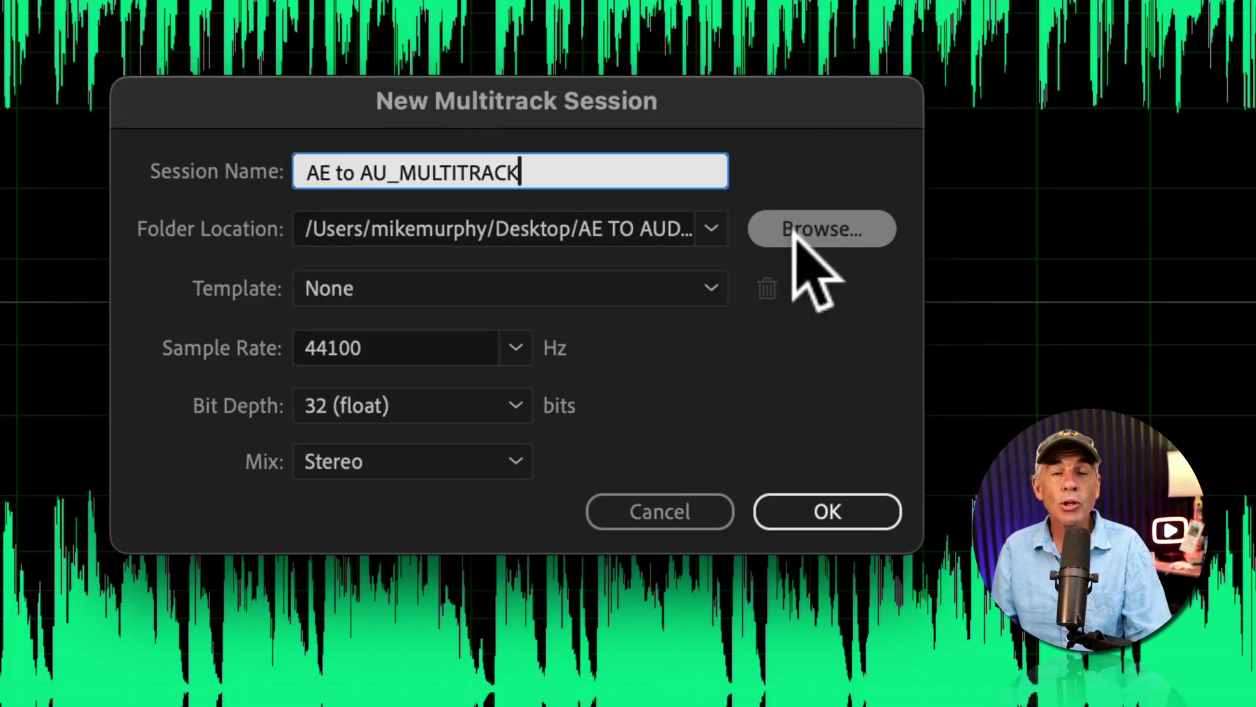
Create a new 'Audition' folder inside 00_AUDIO and choose it as the session location.
{"action": "left_click", "coordinate": [796, 229]}
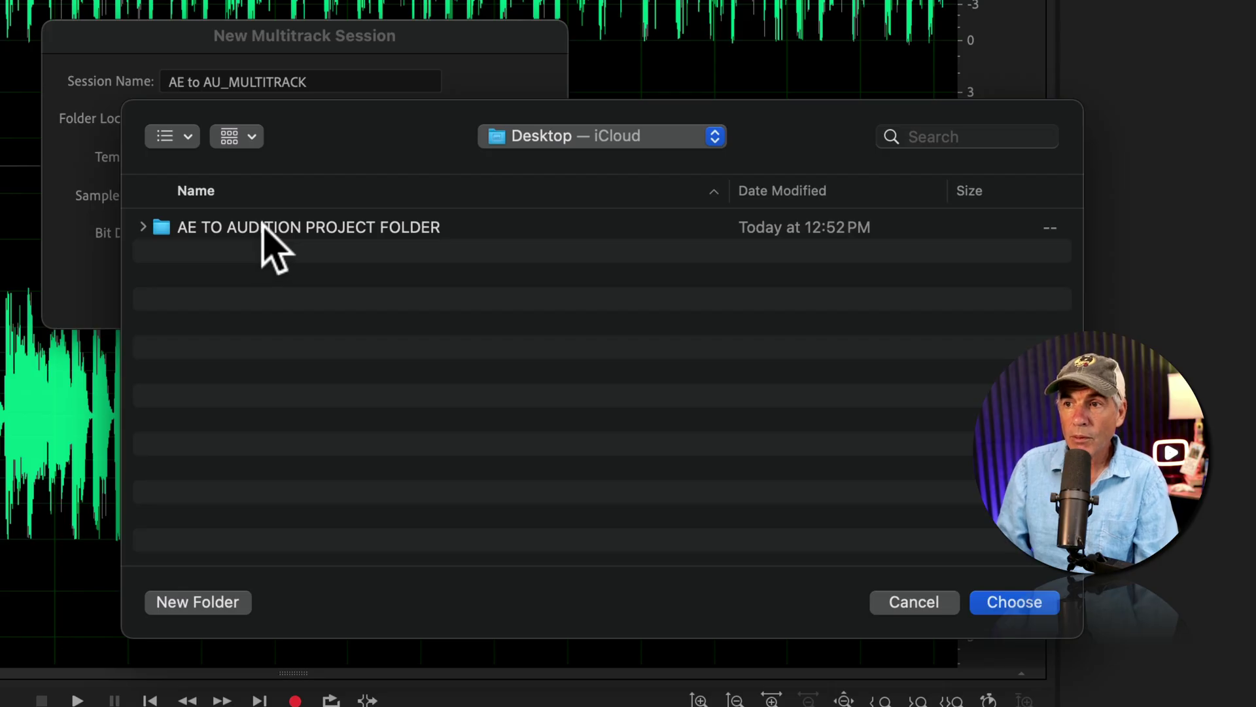
{"action": "double_click", "coordinate": [231, 226]}
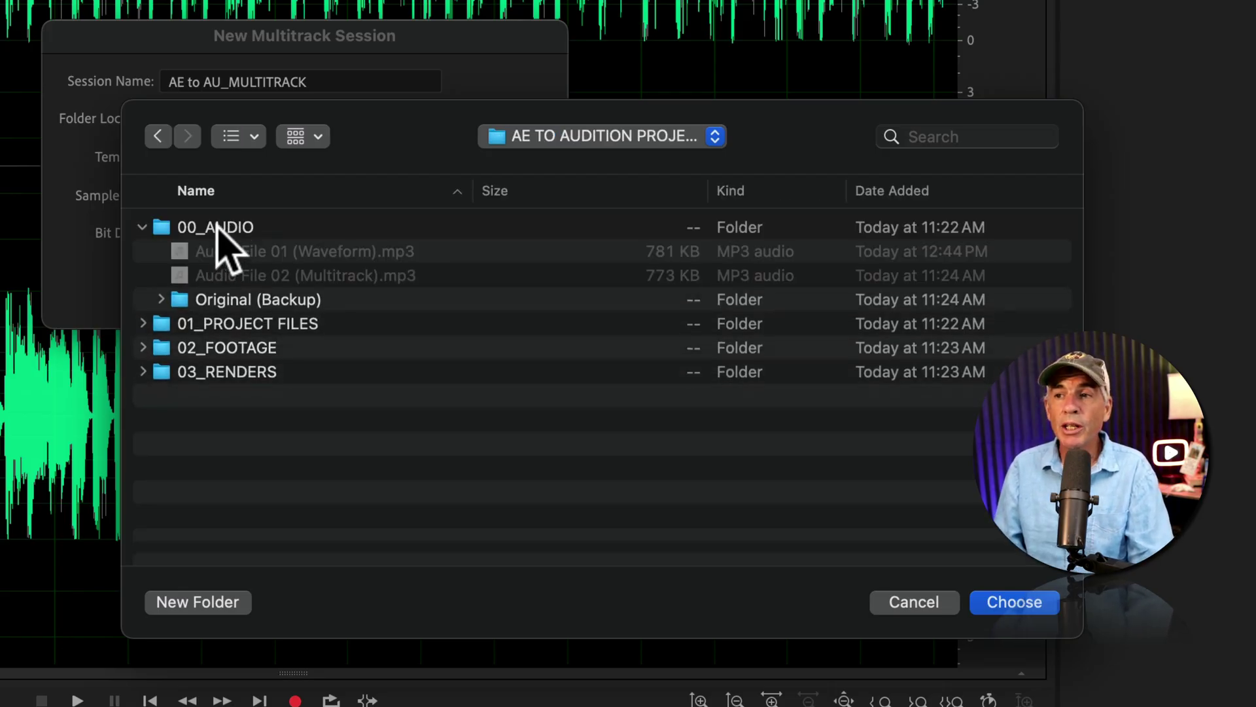
{"action": "double_click", "coordinate": [224, 226]}
{"action": "right_click", "coordinate": [220, 345]}
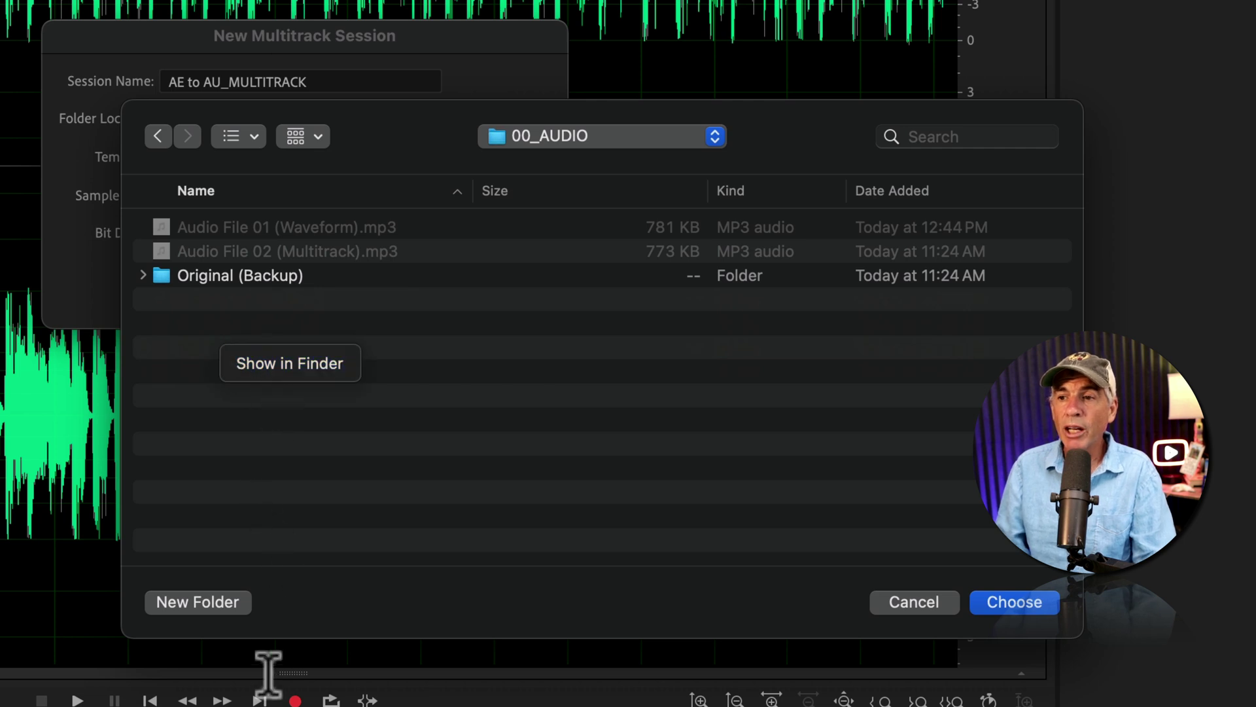
{"action": "left_click", "coordinate": [208, 592]}
{"action": "left_click", "coordinate": [209, 593]}
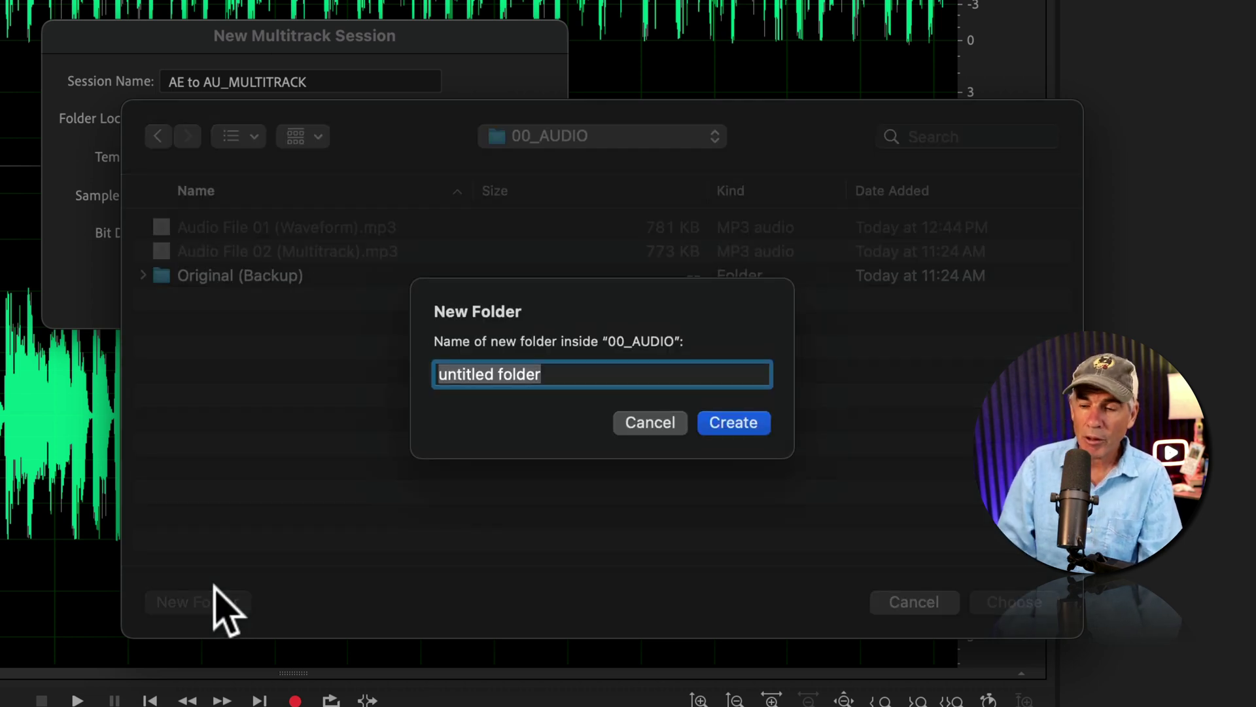
{"action": "type", "text": "Audition"}
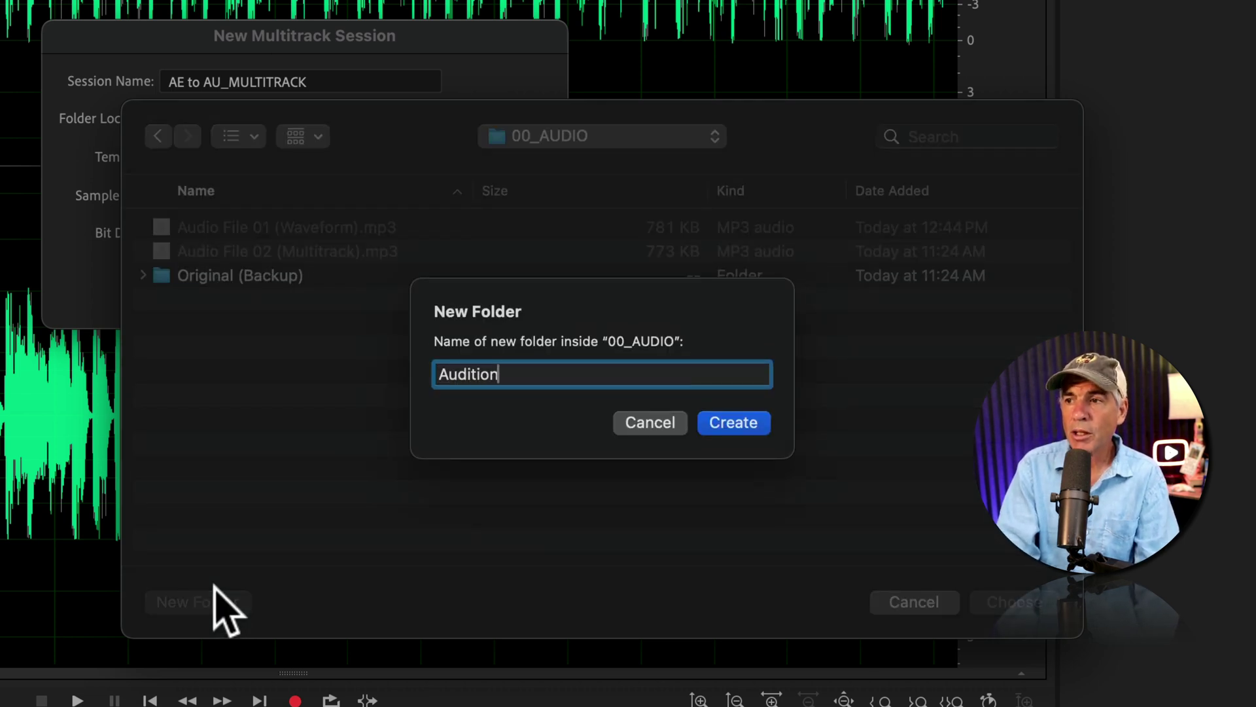
{"action": "key", "text": "Return"}
{"action": "left_click", "coordinate": [1021, 602]}
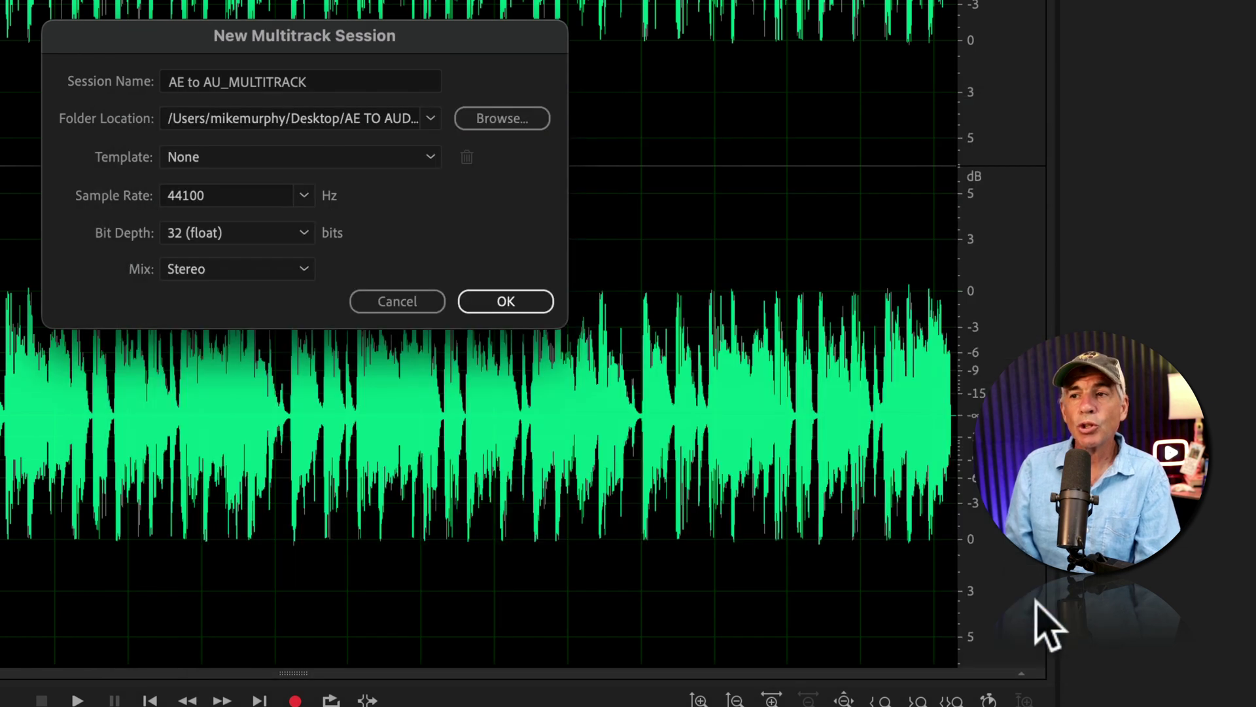
Create the session and apply the On the Telephone preset to Track 1's effects rack.
{"action": "left_click", "coordinate": [730, 417]}
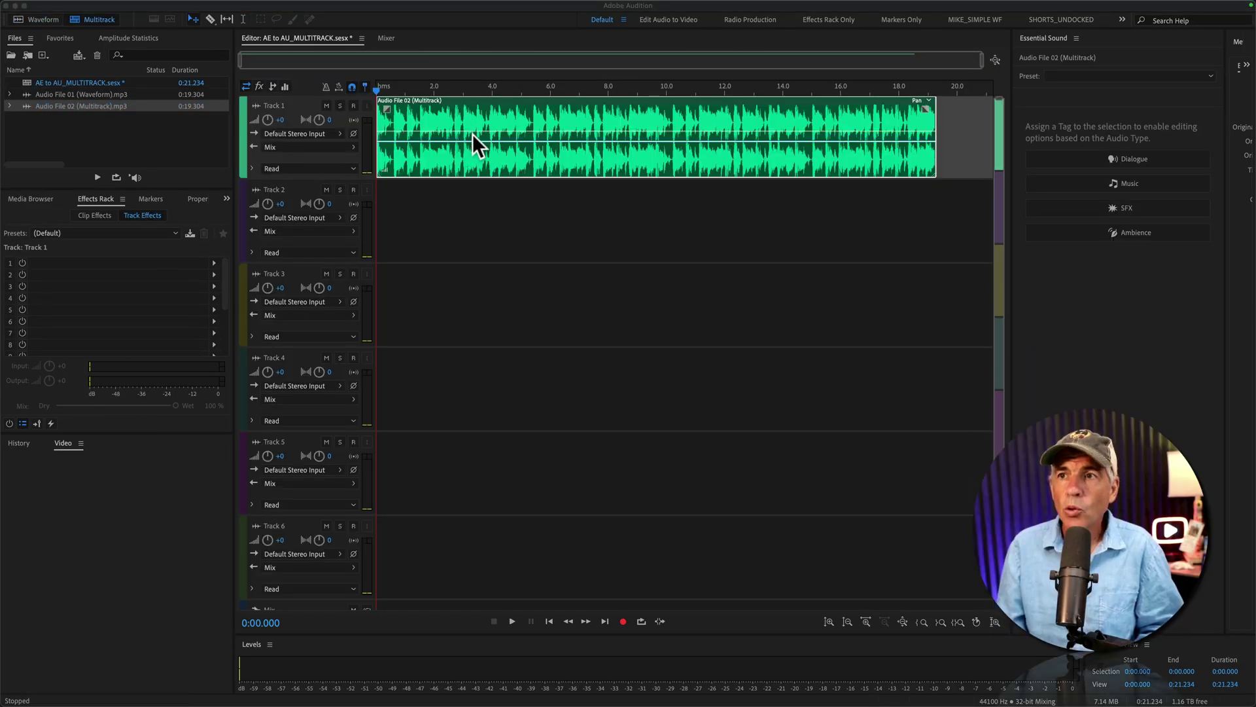
{"action": "left_click", "coordinate": [90, 199]}
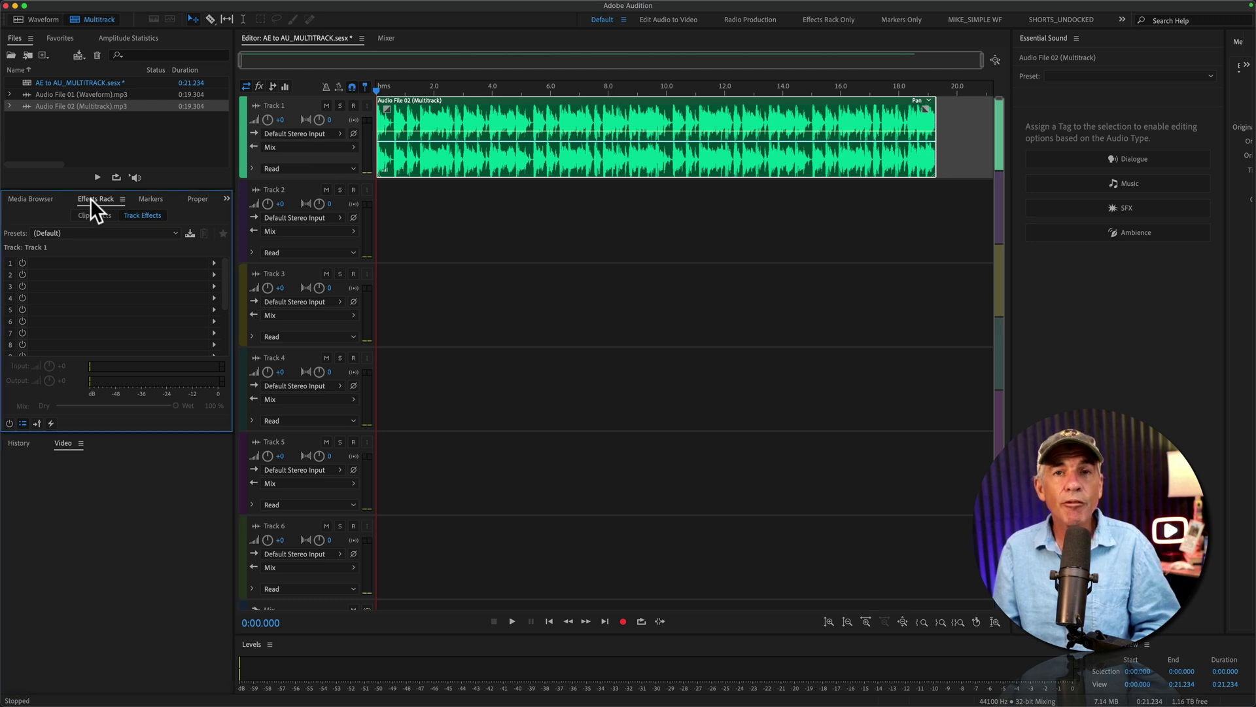
{"action": "left_click", "coordinate": [59, 233]}
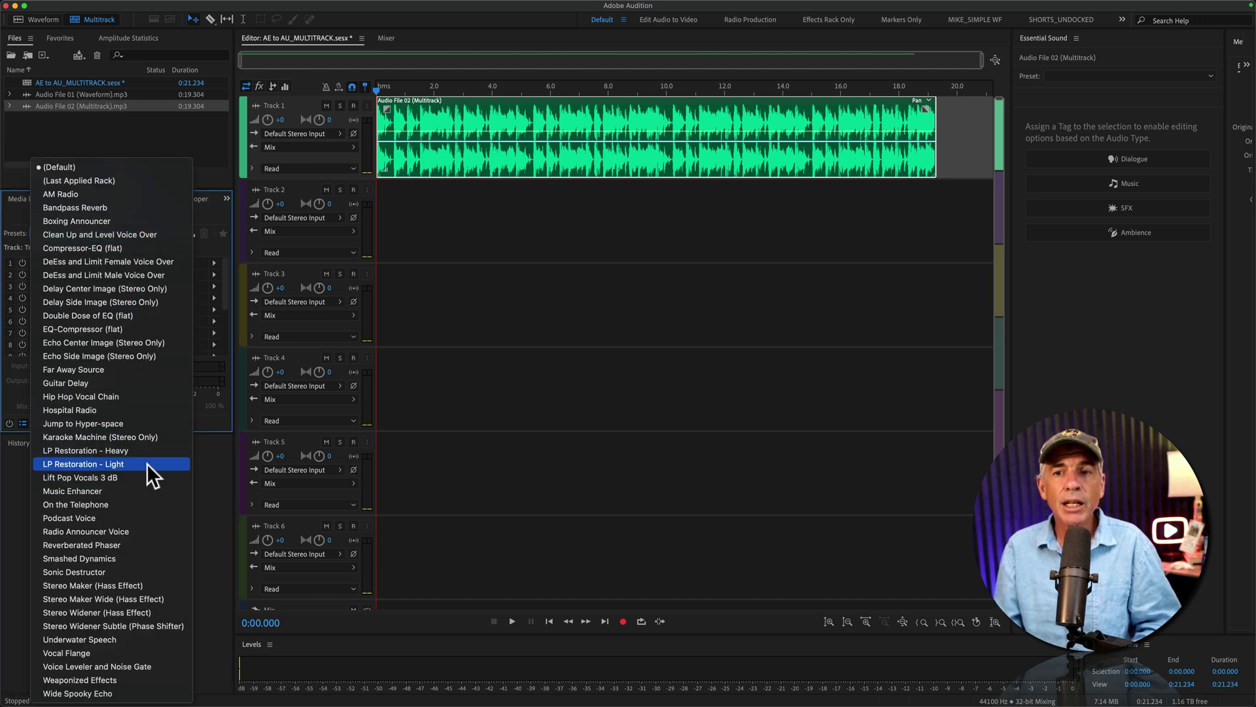
{"action": "left_click", "coordinate": [152, 504]}
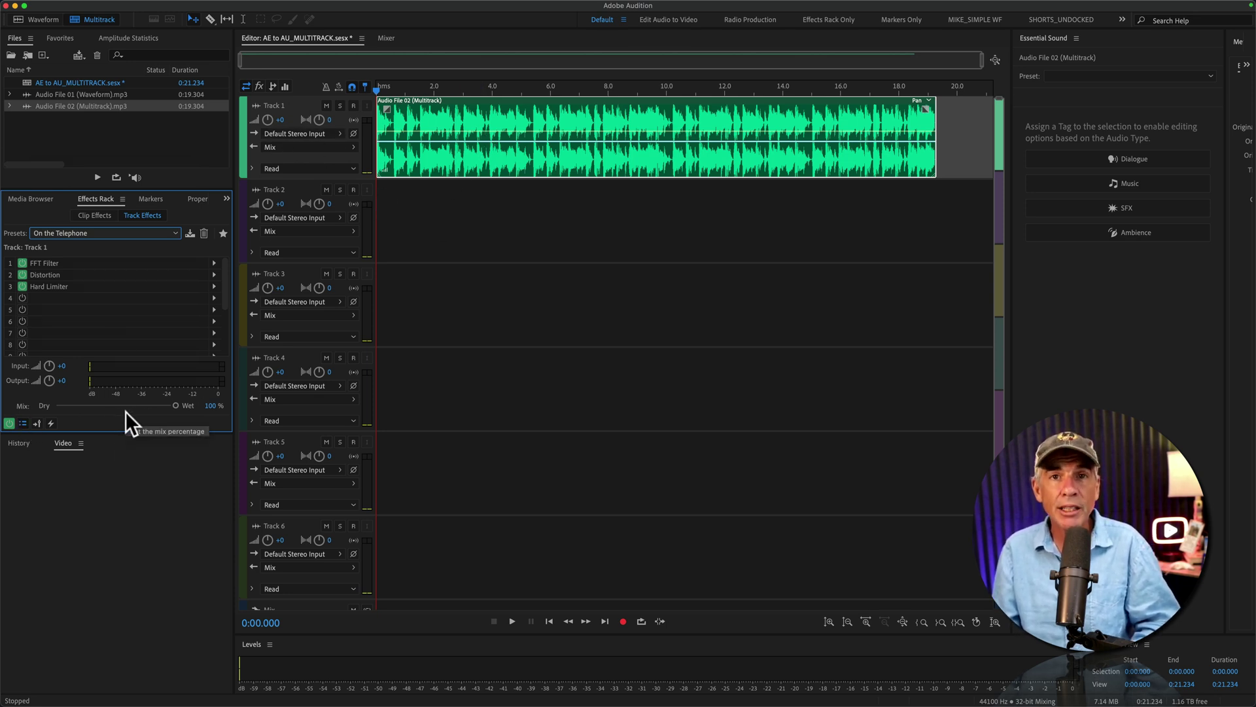
{"action": "left_click", "coordinate": [113, 7]}
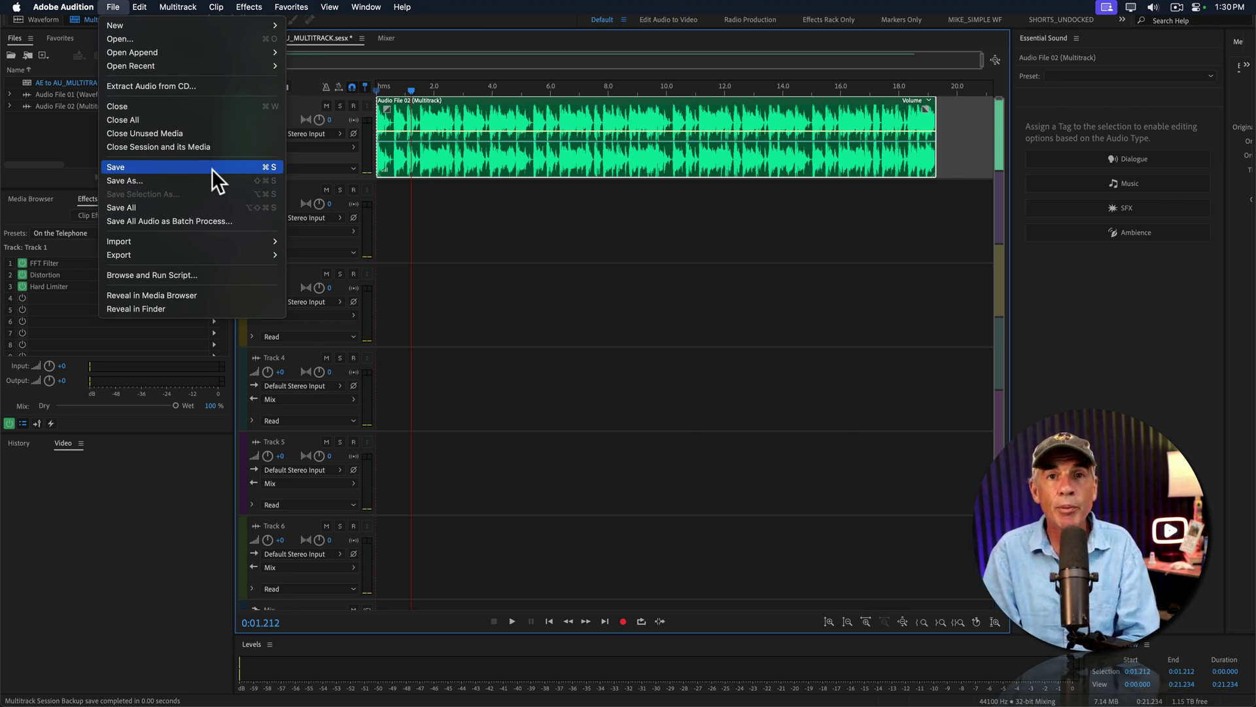
Export an entire-session mixdown as AE to AU_MULTITRACK_mixdown.mp3 in MP3 format.
{"action": "key", "text": "Escape"}
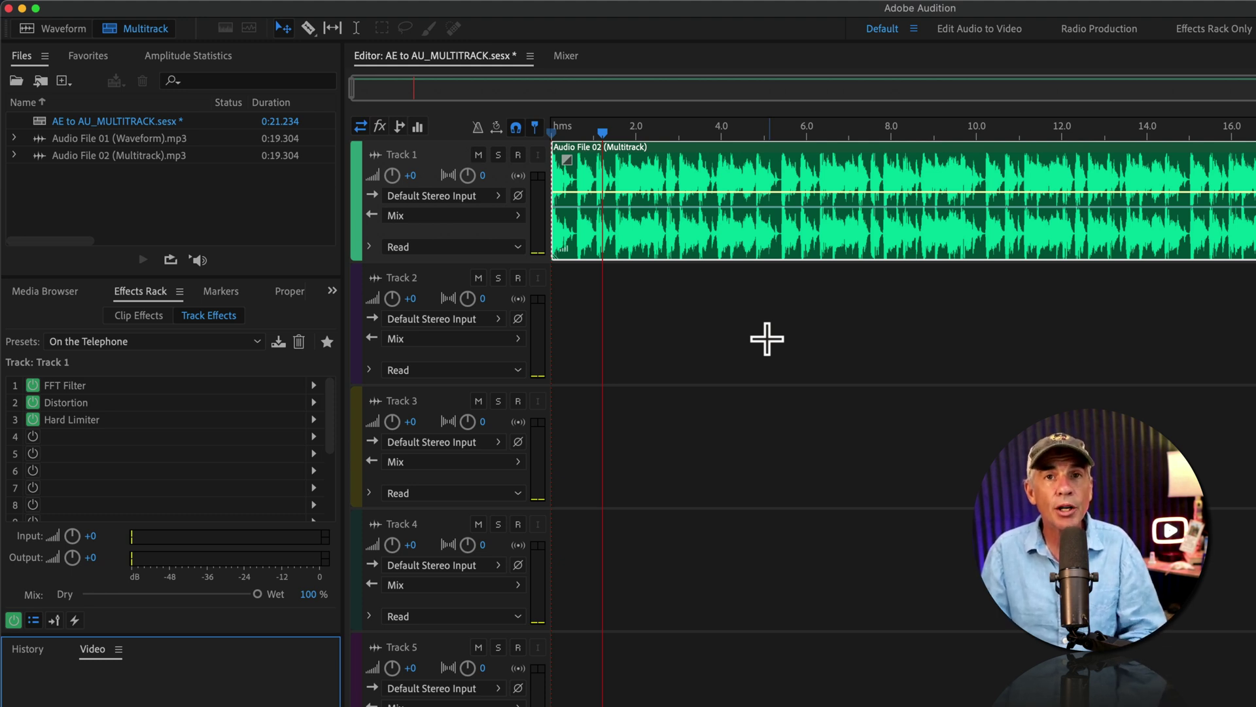
{"action": "left_click", "coordinate": [163, 10]}
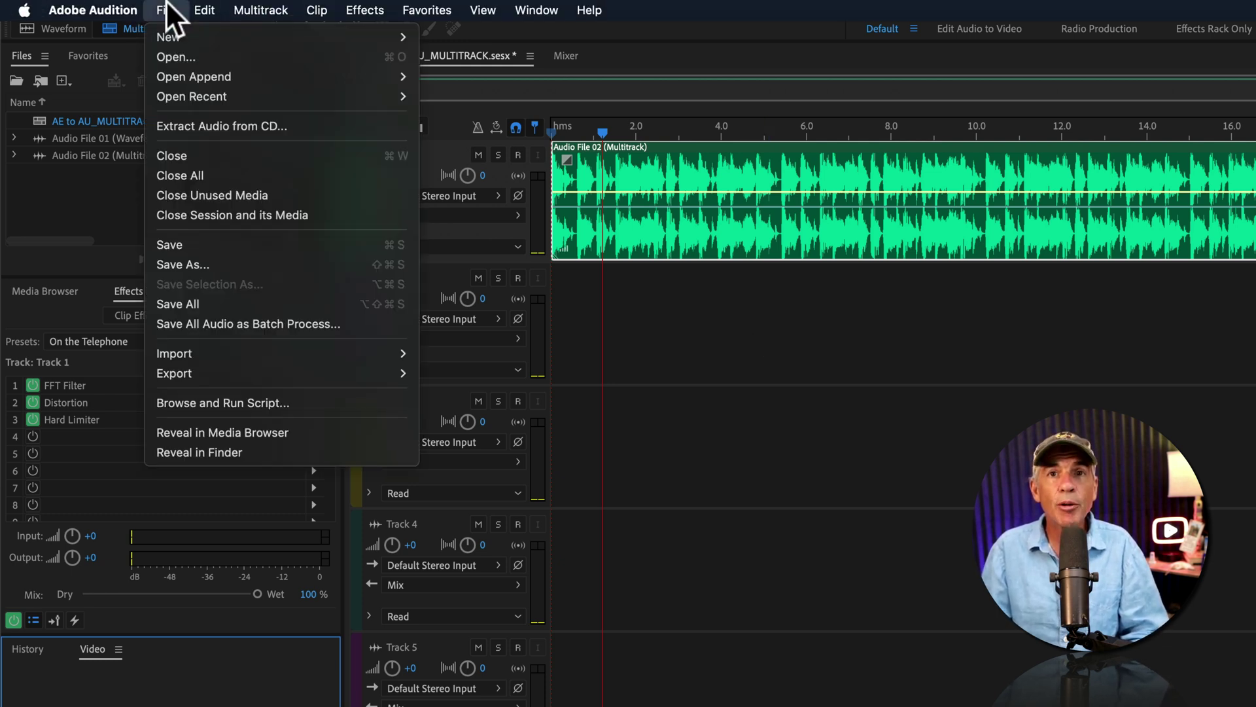
{"action": "mouse_move", "coordinate": [190, 374]}
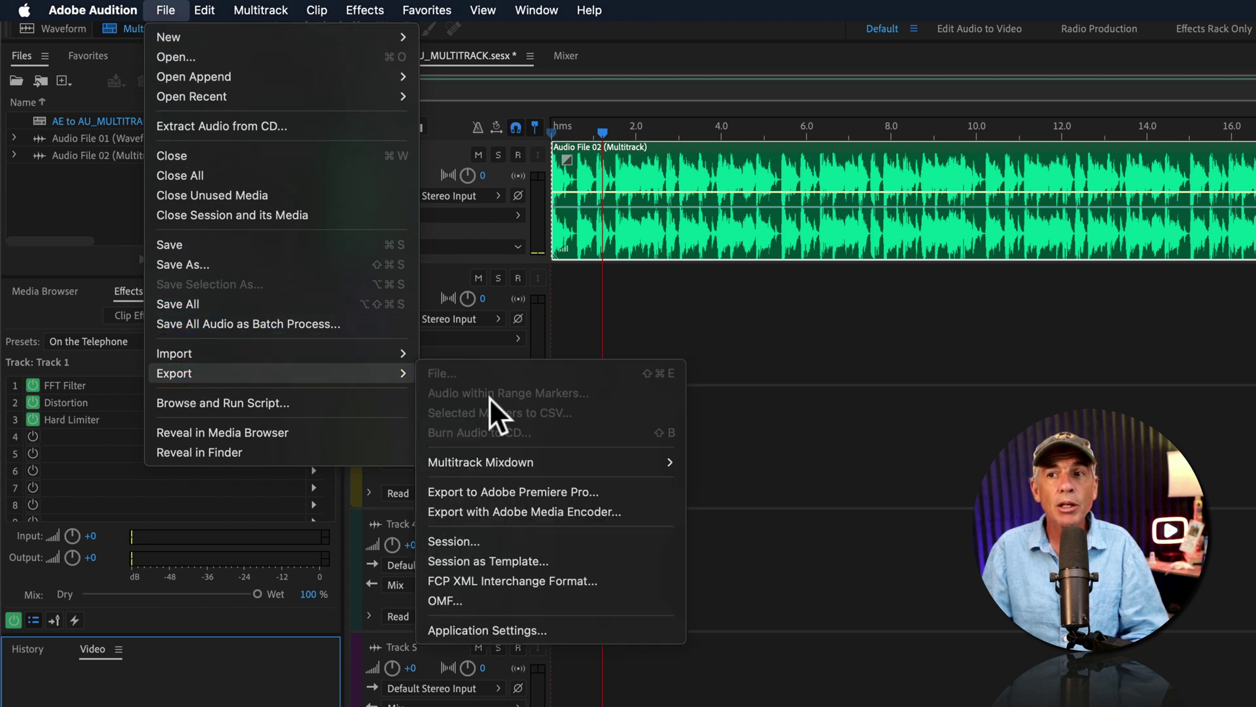
{"action": "mouse_move", "coordinate": [540, 460]}
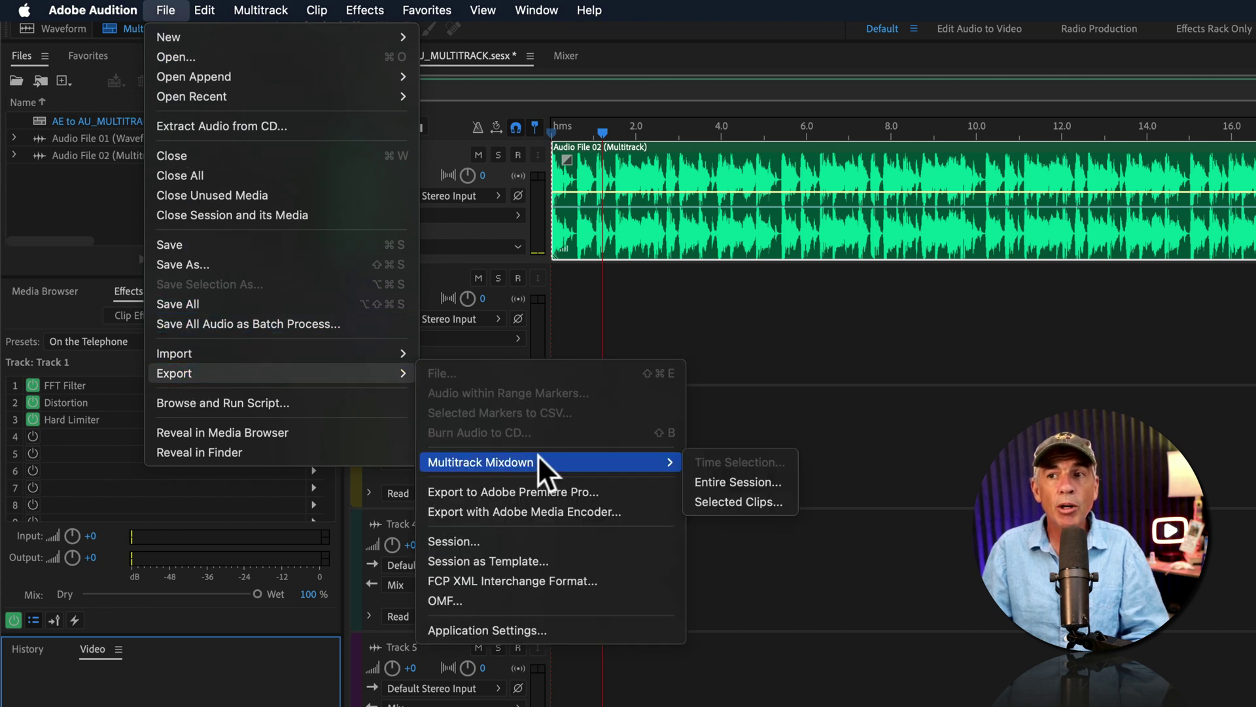
{"action": "left_click", "coordinate": [777, 484]}
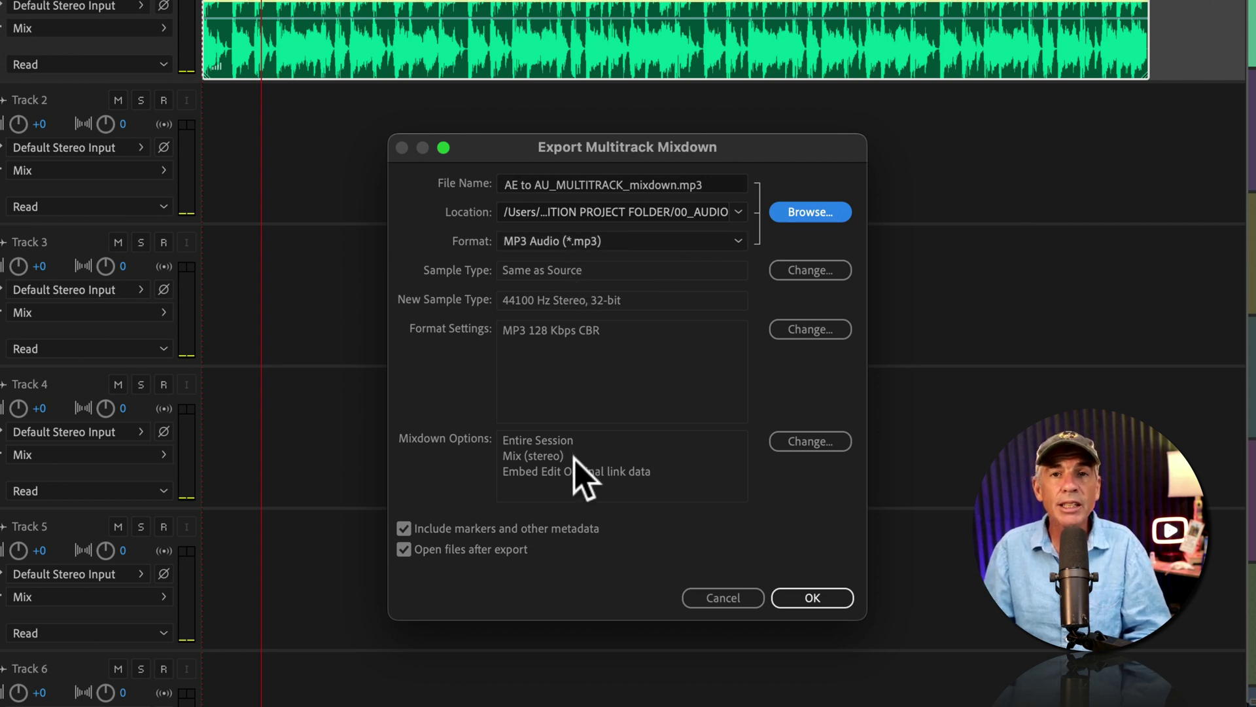
{"action": "left_click", "coordinate": [831, 598]}
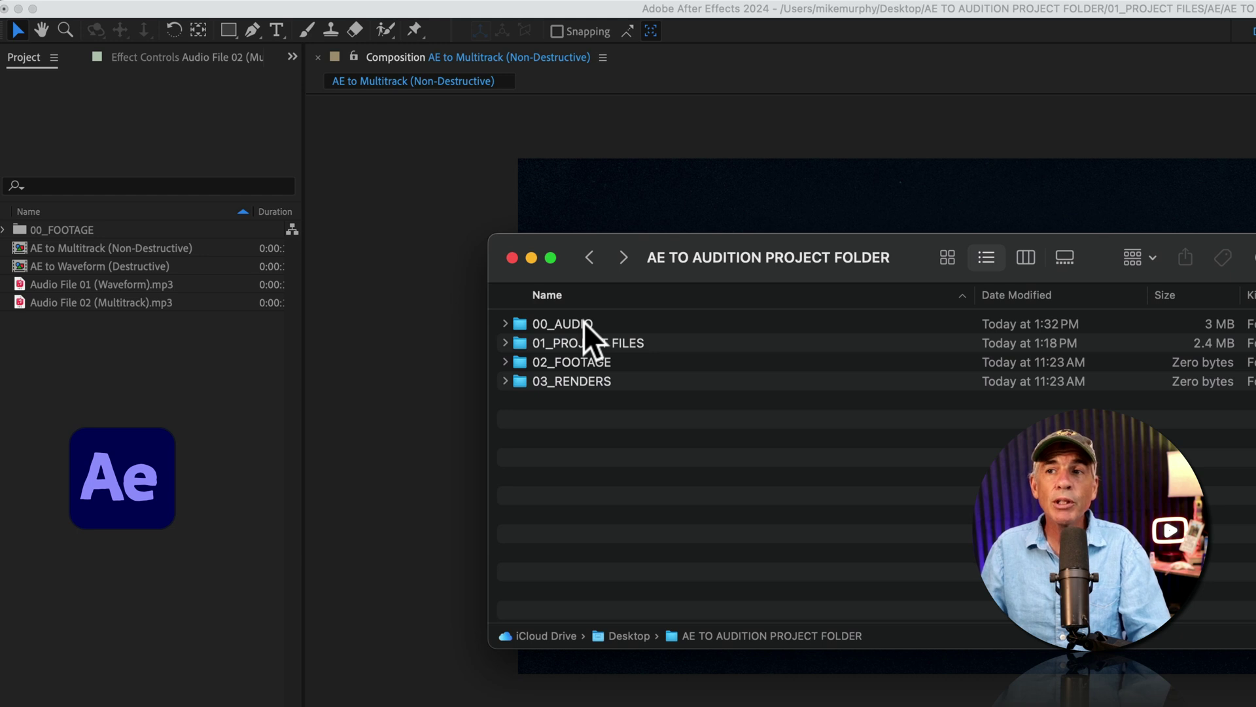
Drag AE to AU_MULTITRACK_mixdown.mp3 from 00_AUDIO into the After Effects Project panel.
{"action": "double_click", "coordinate": [584, 322]}
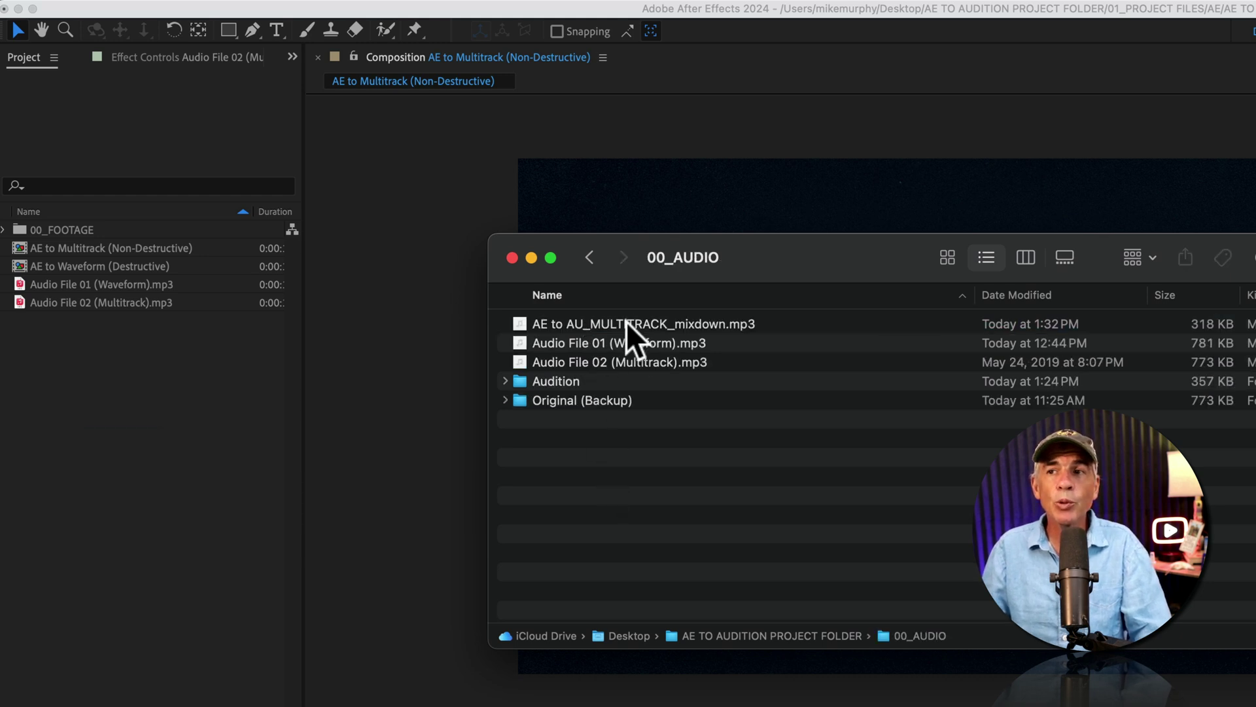
{"action": "left_click", "coordinate": [711, 318]}
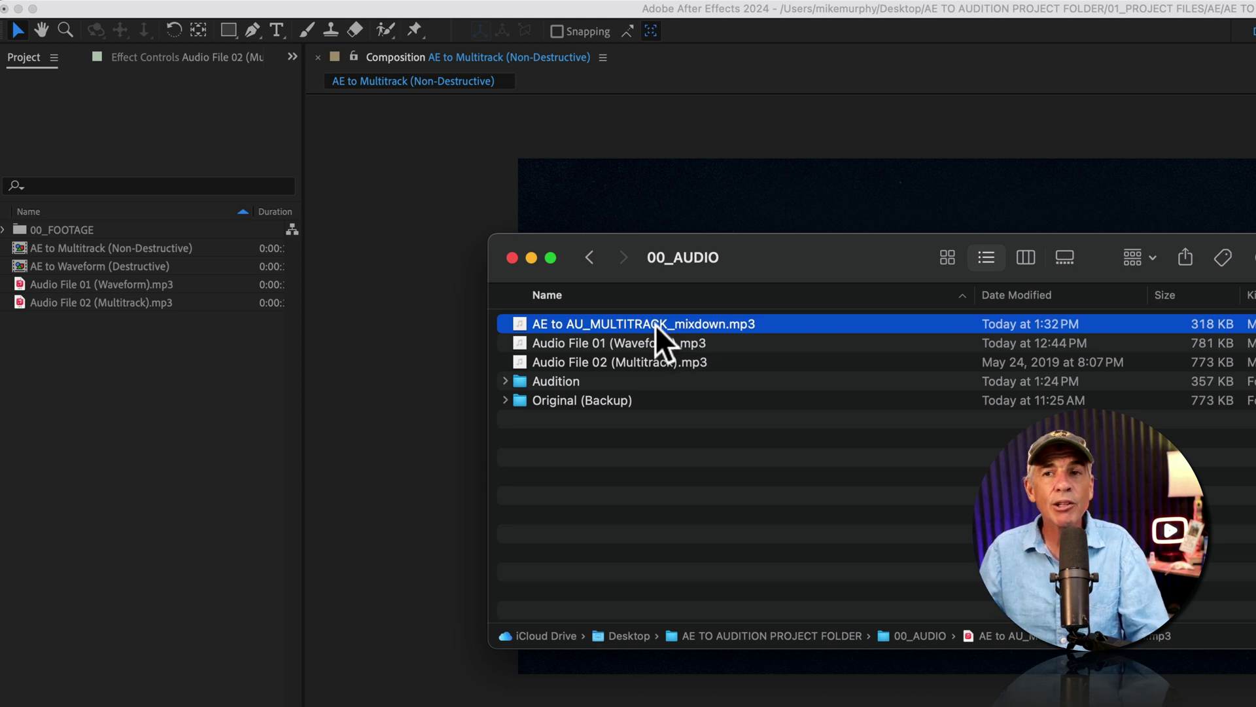
{"action": "left_click_drag", "start_coordinate": [654, 325], "coordinate": [122, 403]}
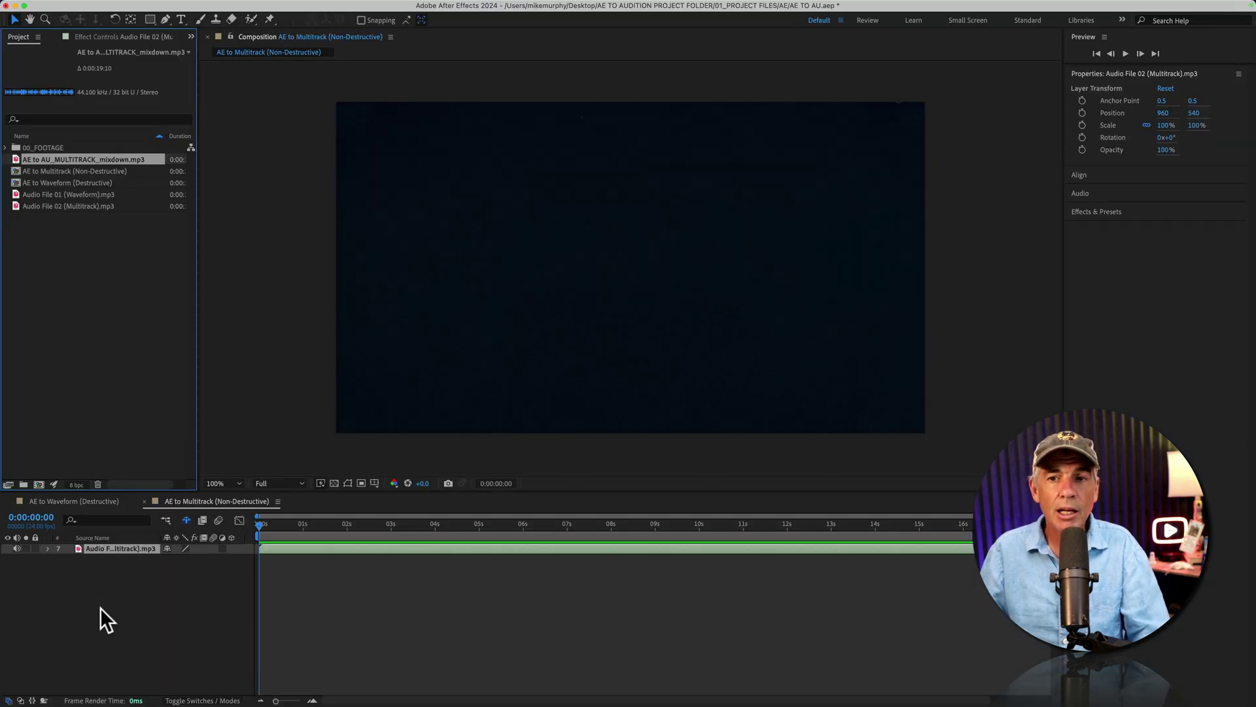
Option-drag the mixdown MP3 onto the Audio File 02 layer to swap its source, then preview.
{"action": "left_click", "coordinate": [100, 607]}
{"action": "left_click", "coordinate": [131, 549]}
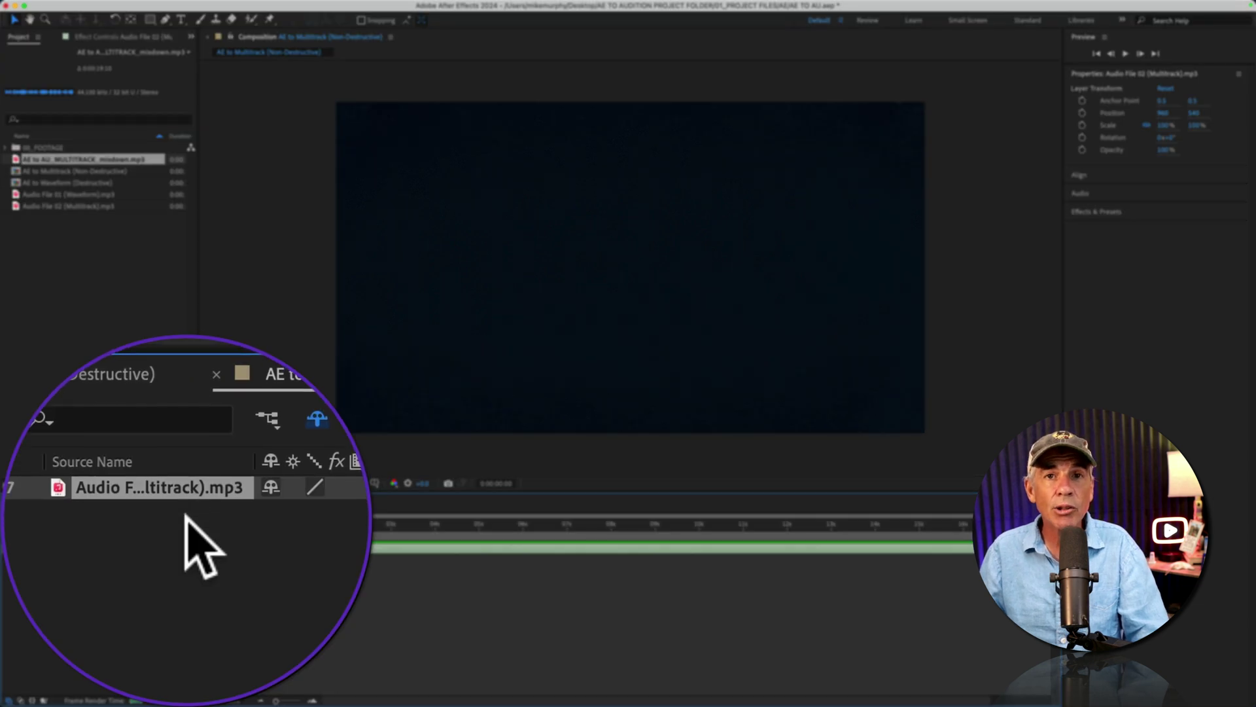
{"action": "key", "text": "alt"}
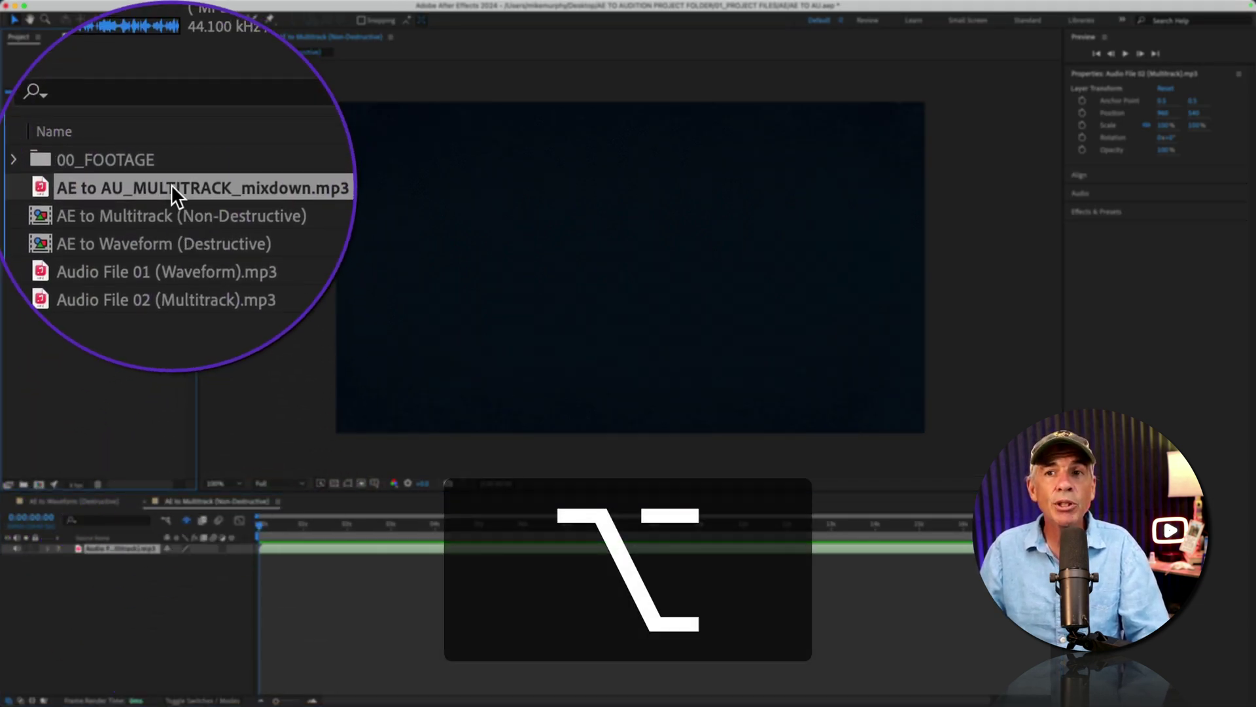
{"action": "left_click_drag", "start_coordinate": [170, 182], "coordinate": [170, 222]}
{"action": "left_click_drag", "start_coordinate": [70, 226], "coordinate": [100, 547]}
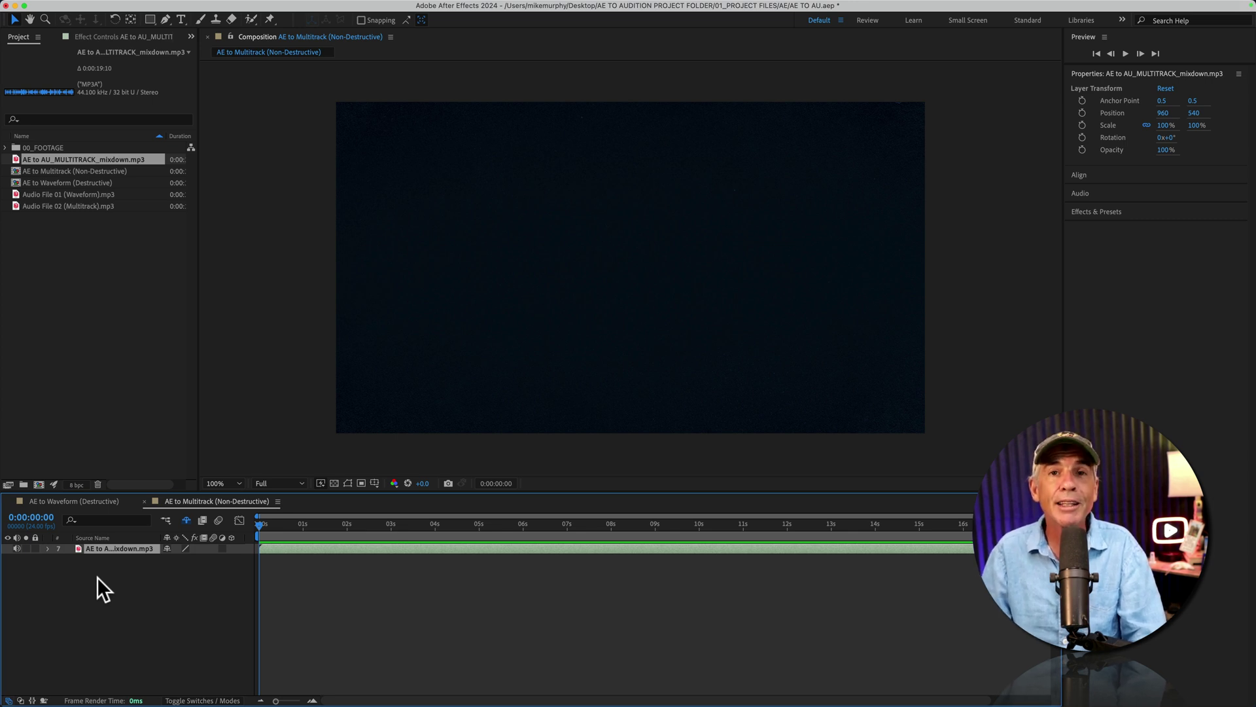
{"action": "key", "text": "space"}
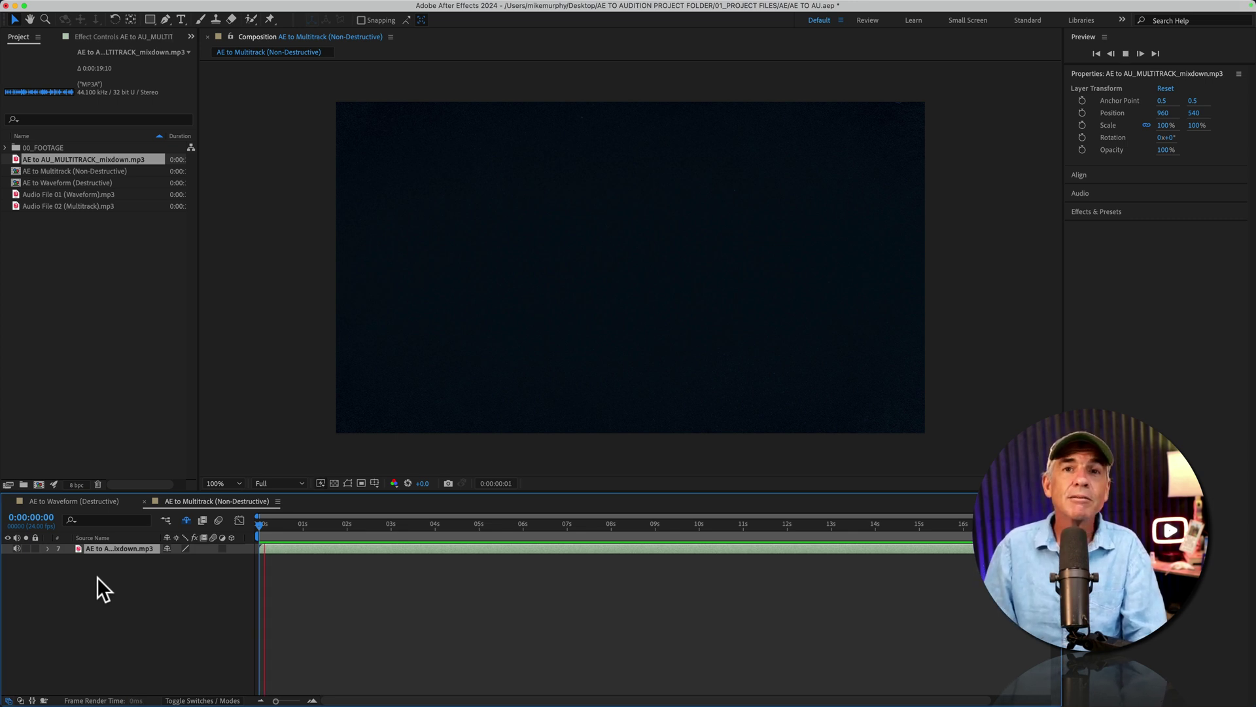
Unhide the shy layers to show all seven, then preview the logo animation with the telephone mixdown.
{"action": "left_click", "coordinate": [98, 582]}
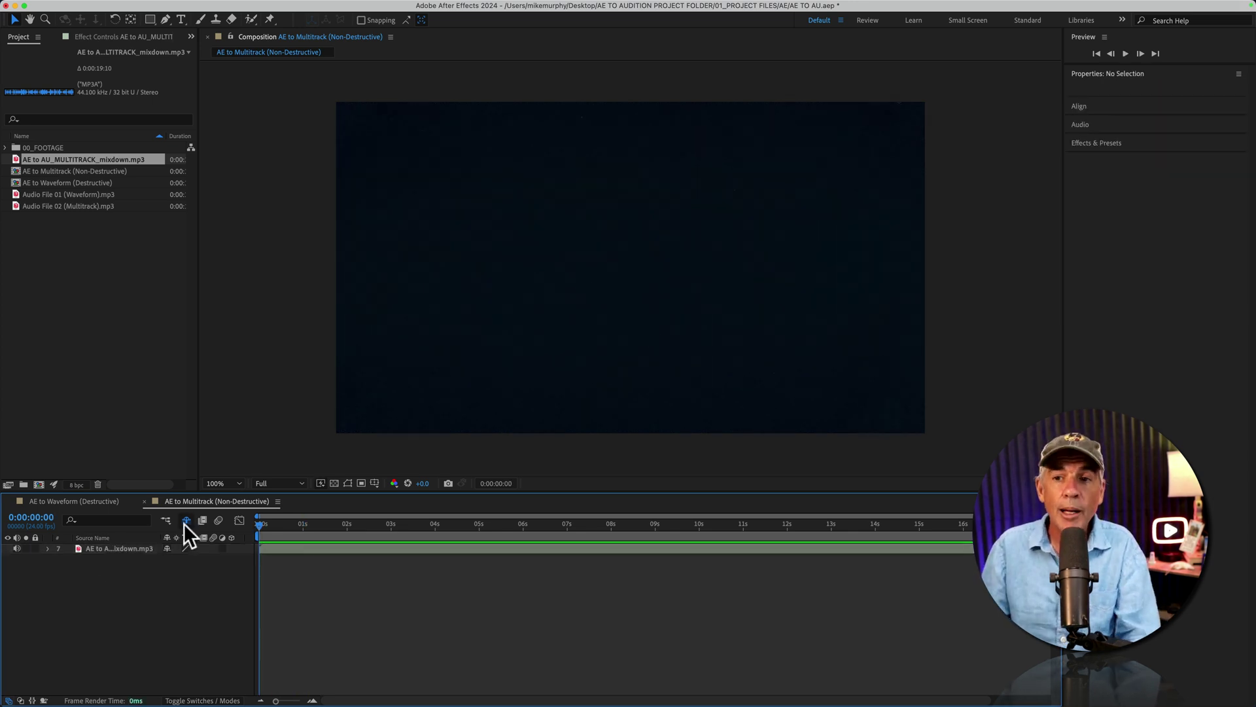
{"action": "left_click", "coordinate": [187, 520]}
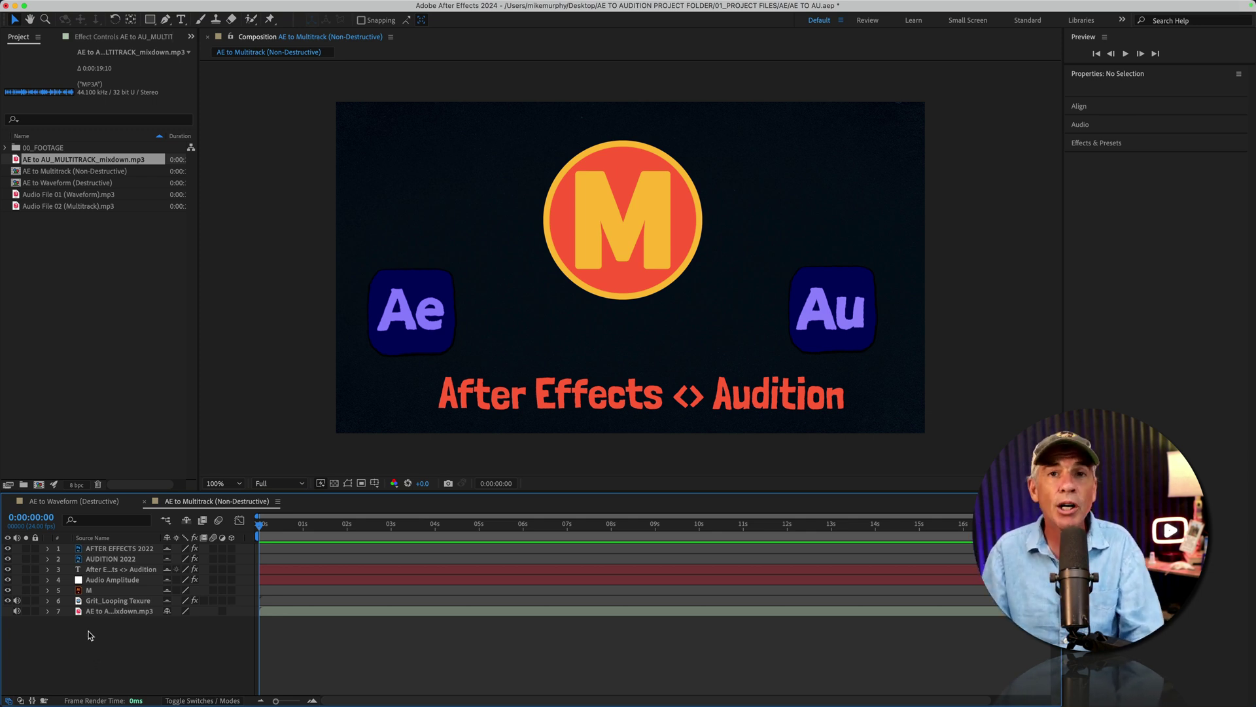
{"action": "key", "text": "space"}
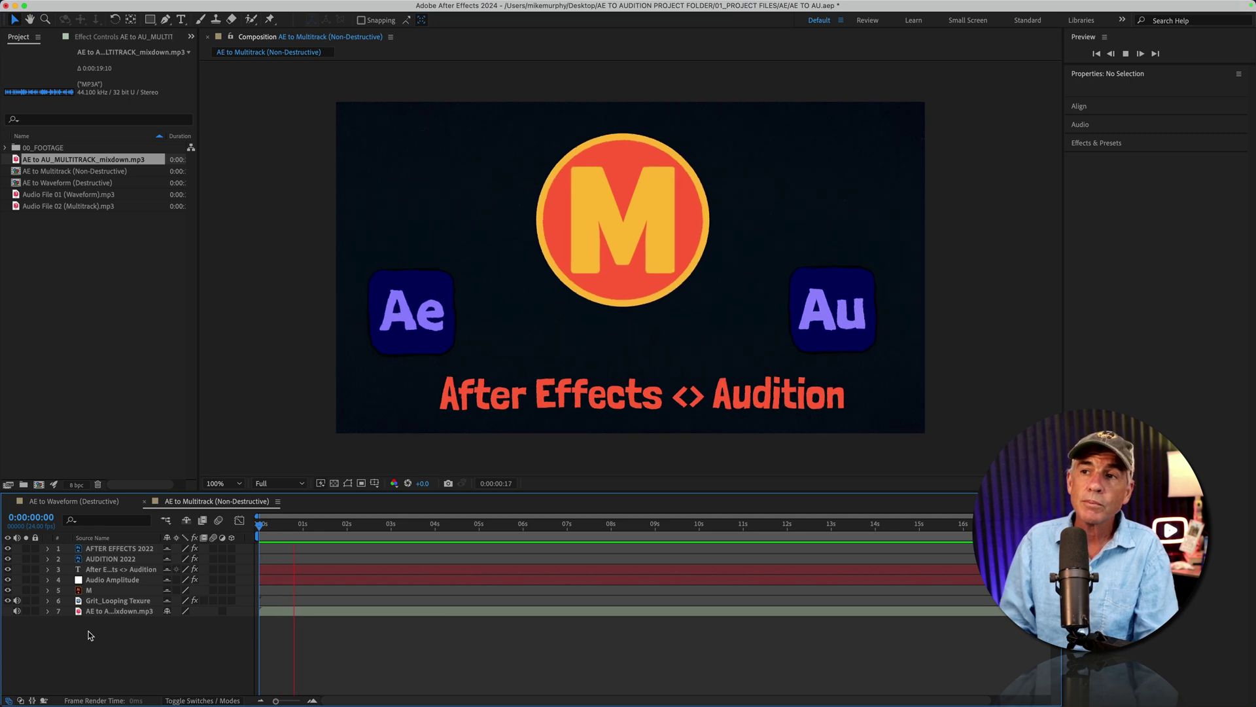